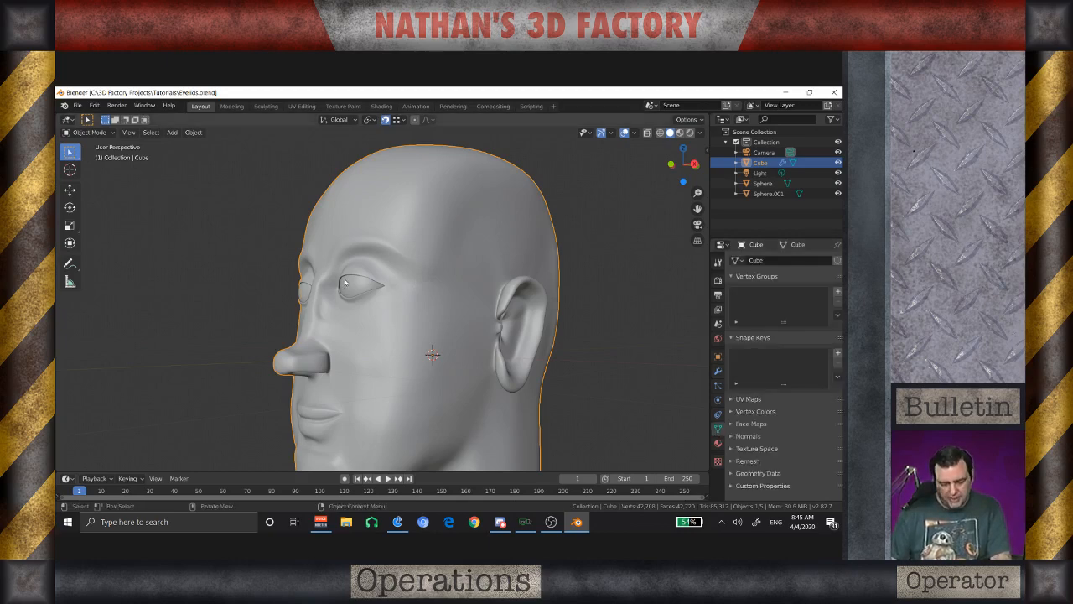
Step: Add a Basis shape key to the head mesh
{"action": "middle_click_drag", "start_coordinate": [348, 286], "coordinate": [383, 298]}
{"action": "scroll", "coordinate": [379, 291], "scroll_direction": "up", "scroll_amount": 1}
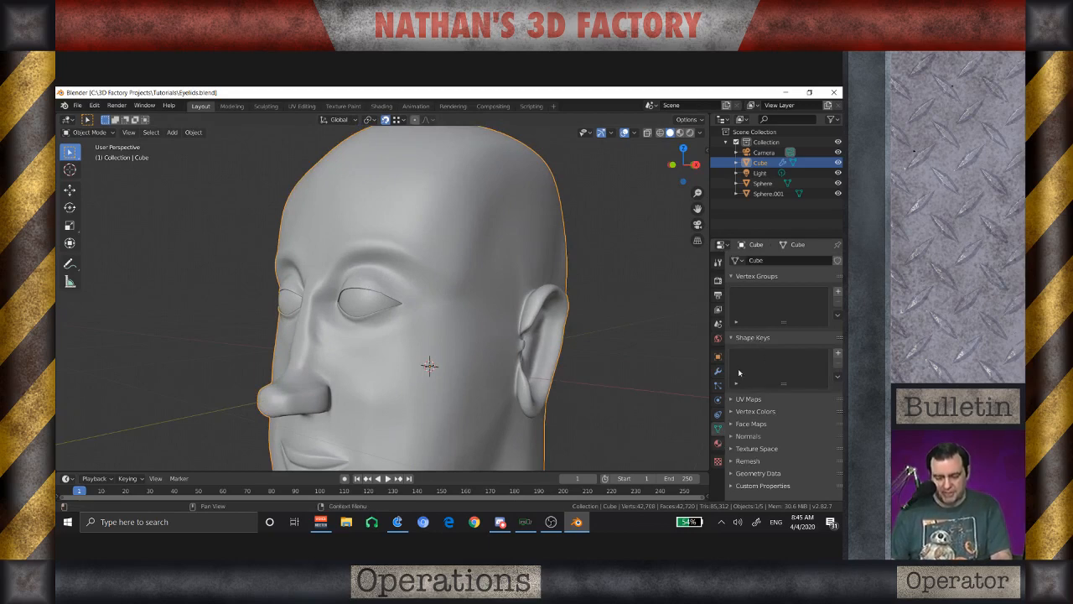
{"action": "left_click", "coordinate": [837, 352]}
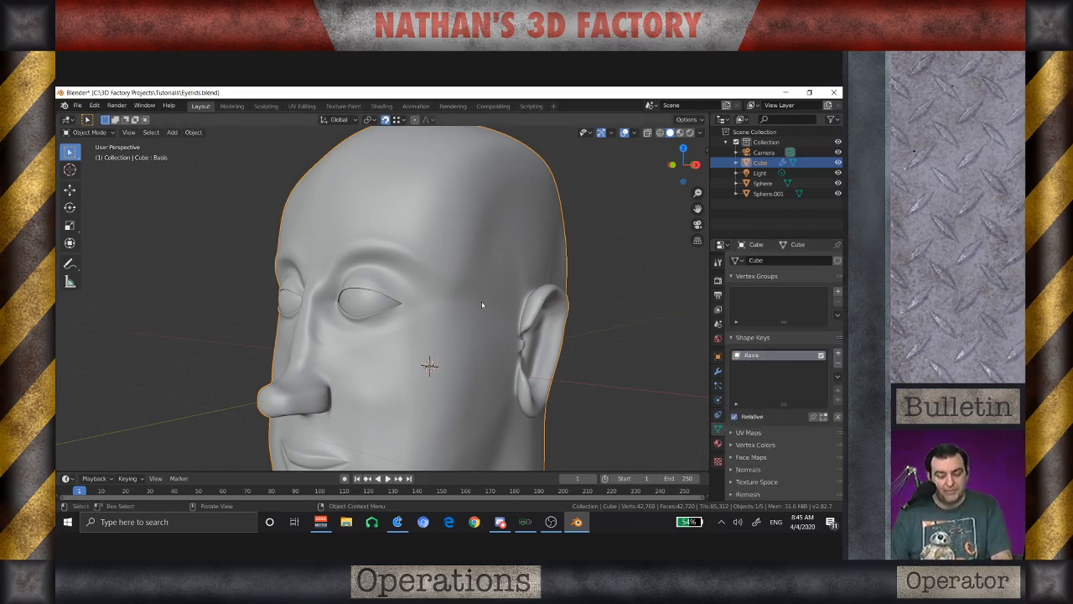
Step: Add a second shape key to the head and name it Open
{"action": "left_click", "coordinate": [838, 355]}
{"action": "double_click", "coordinate": [759, 366]}
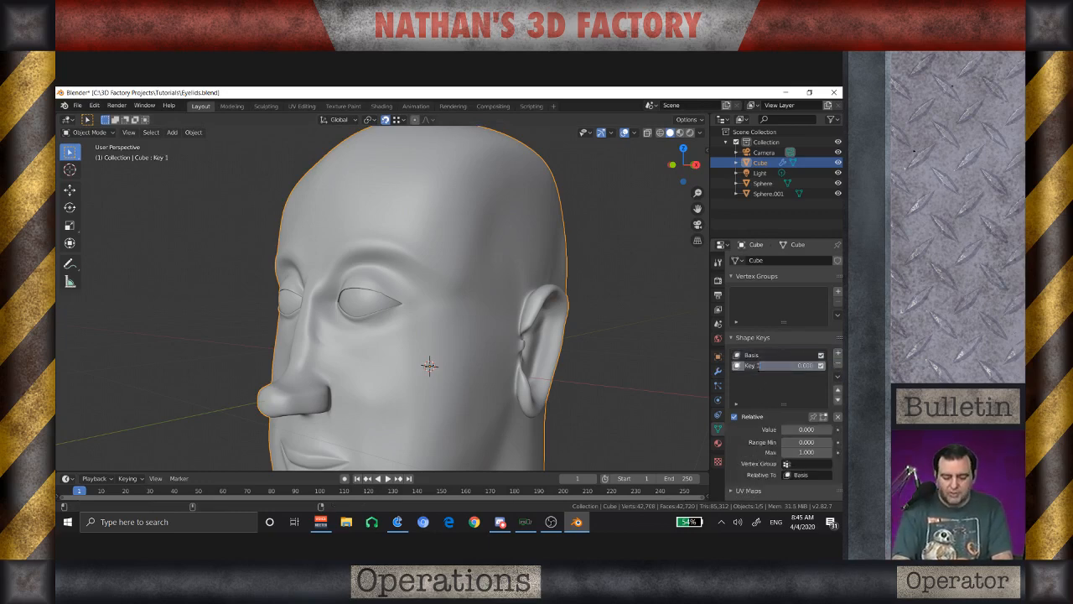
{"action": "type", "text": "O"}
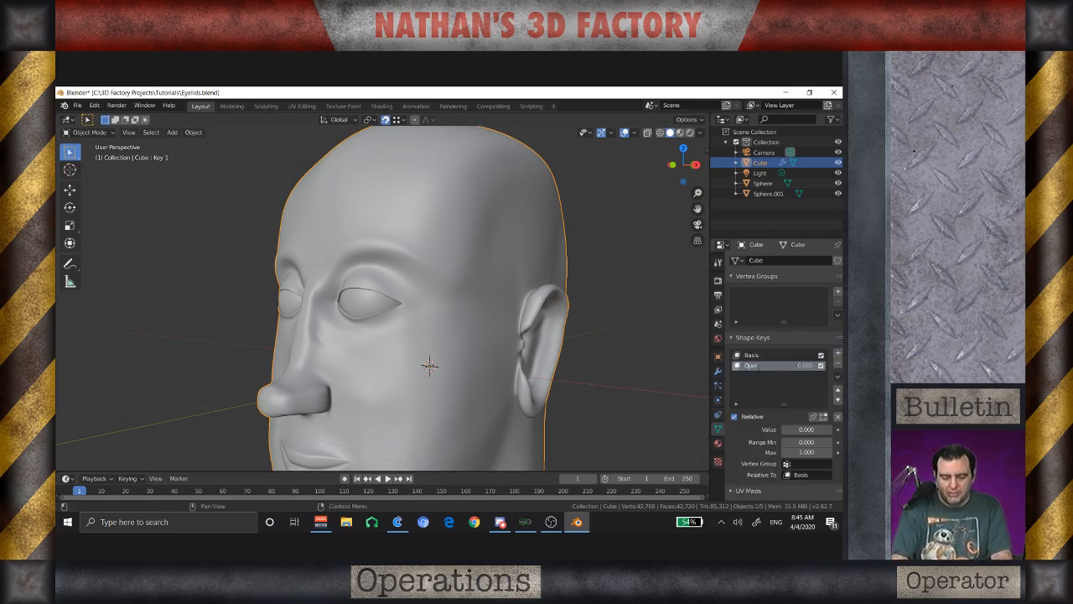
{"action": "type", "text": "pen"}
{"action": "key", "text": "Return"}
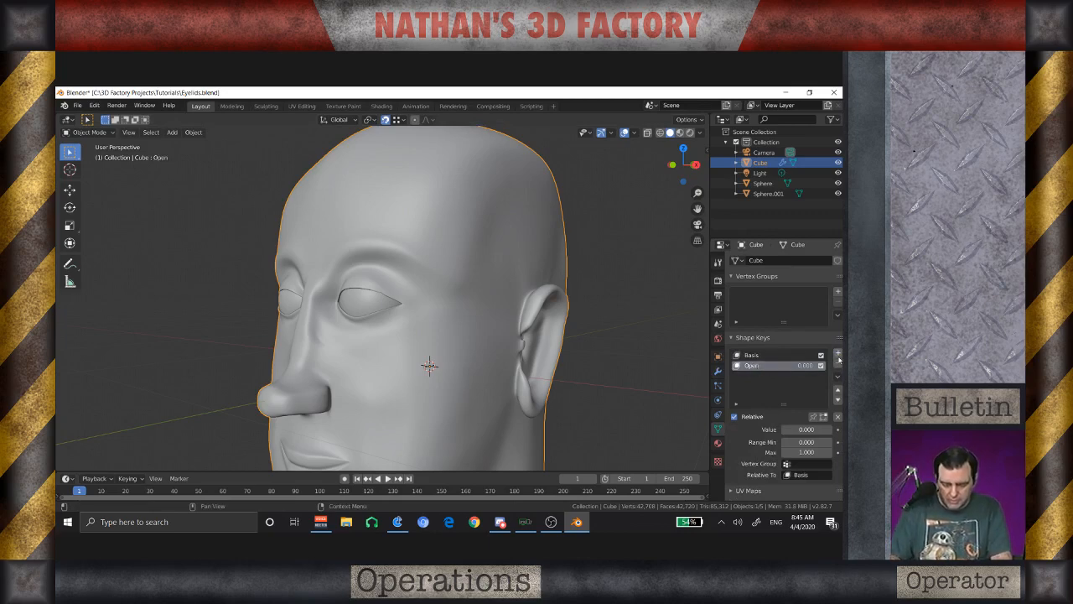
Step: Add a third shape key to the head and name it Close
{"action": "left_click", "coordinate": [837, 353]}
{"action": "double_click", "coordinate": [762, 378]}
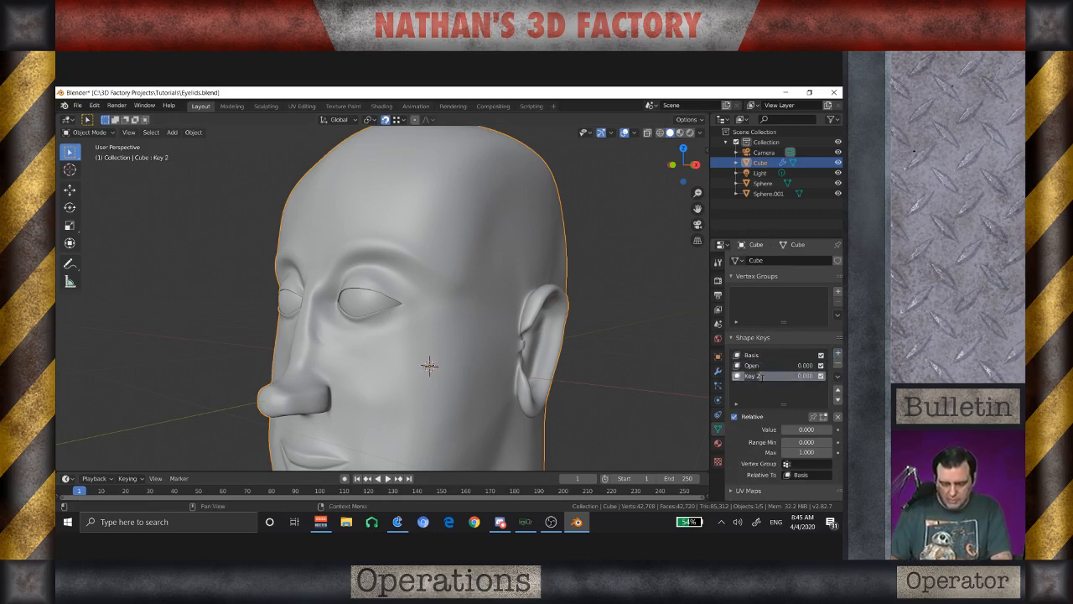
{"action": "type", "text": "Close"}
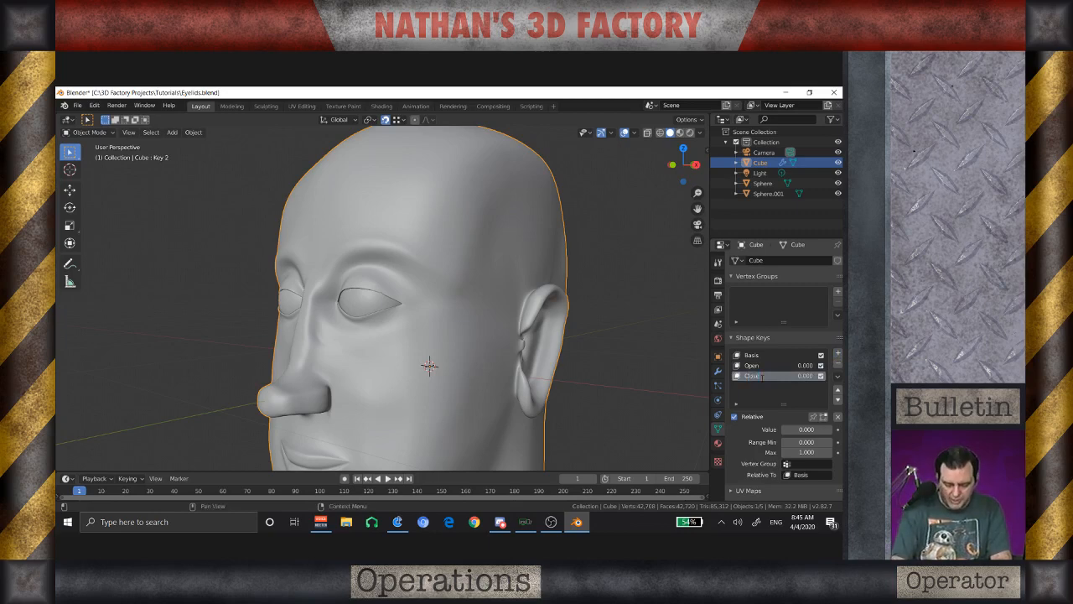
{"action": "key", "text": "Return"}
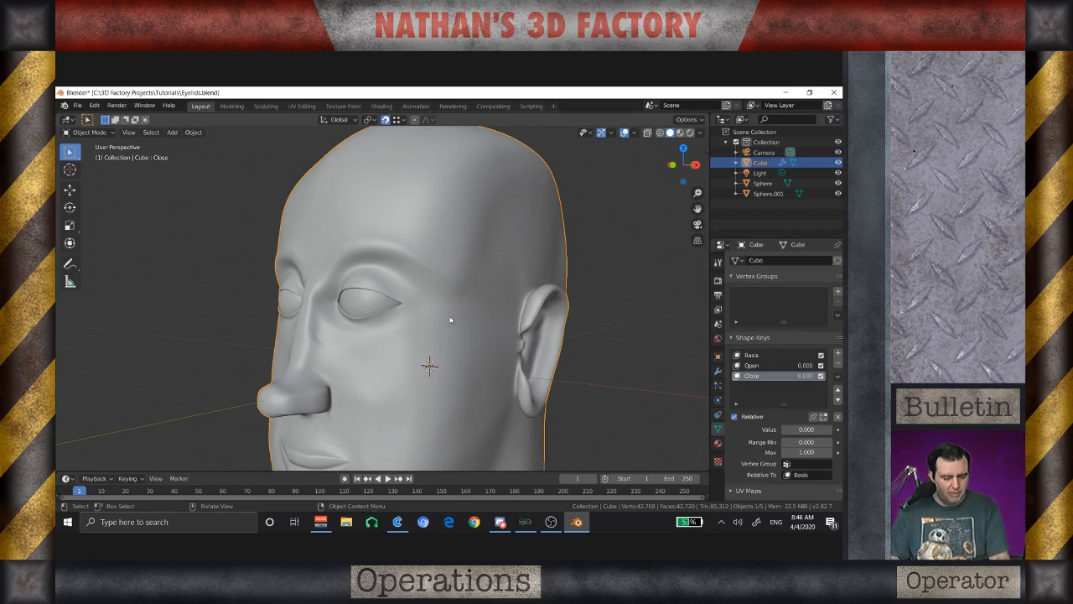
Step: Set the Open shape key's value to 1.000 and enter Edit Mode on the head mesh
{"action": "middle_click_drag", "start_coordinate": [450, 319], "coordinate": [394, 363]}
{"action": "scroll", "coordinate": [395, 363], "scroll_direction": "up", "scroll_amount": 3}
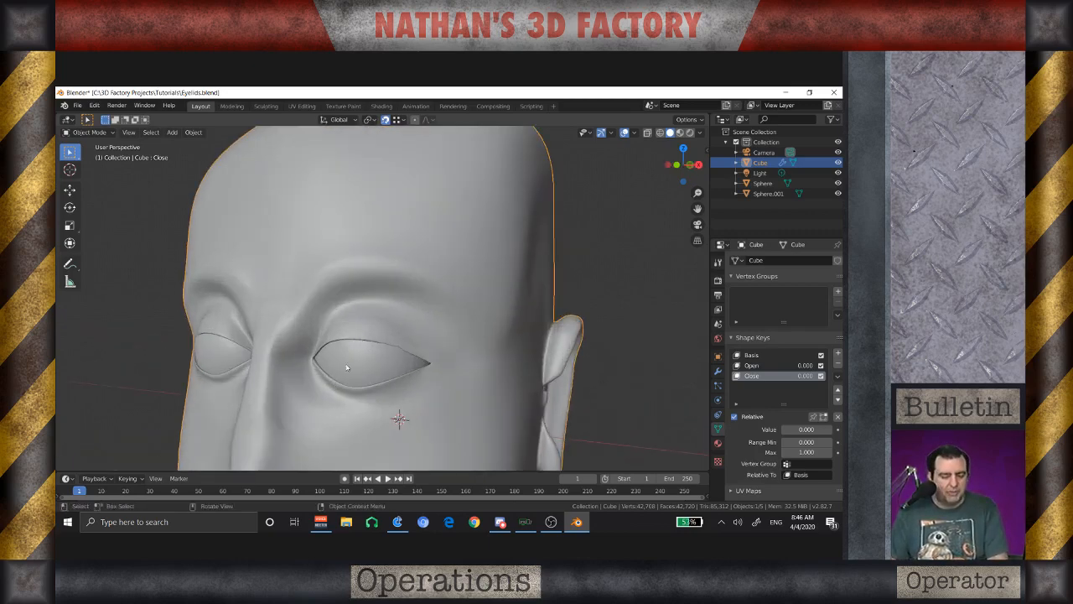
{"action": "middle_click_drag", "start_coordinate": [383, 376], "coordinate": [410, 359]}
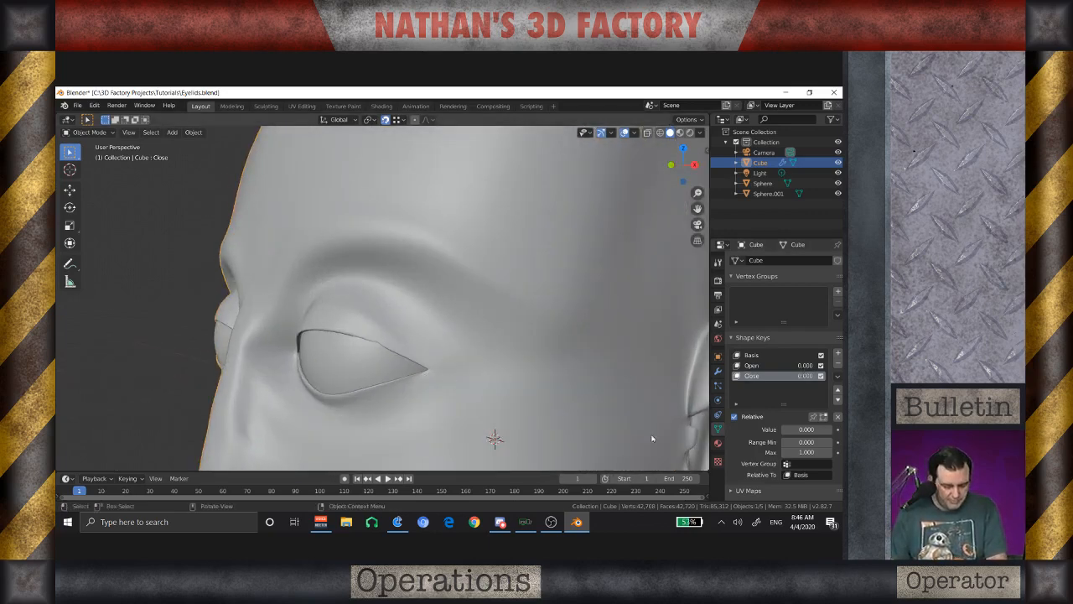
{"action": "left_click", "coordinate": [759, 367]}
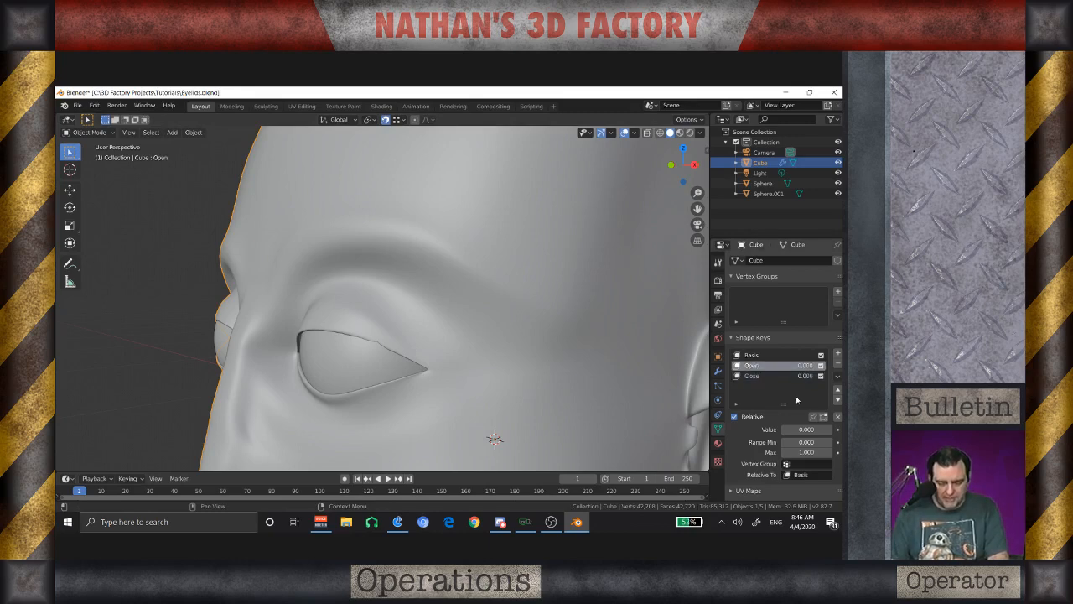
{"action": "left_click_drag", "start_coordinate": [784, 429], "coordinate": [834, 430]}
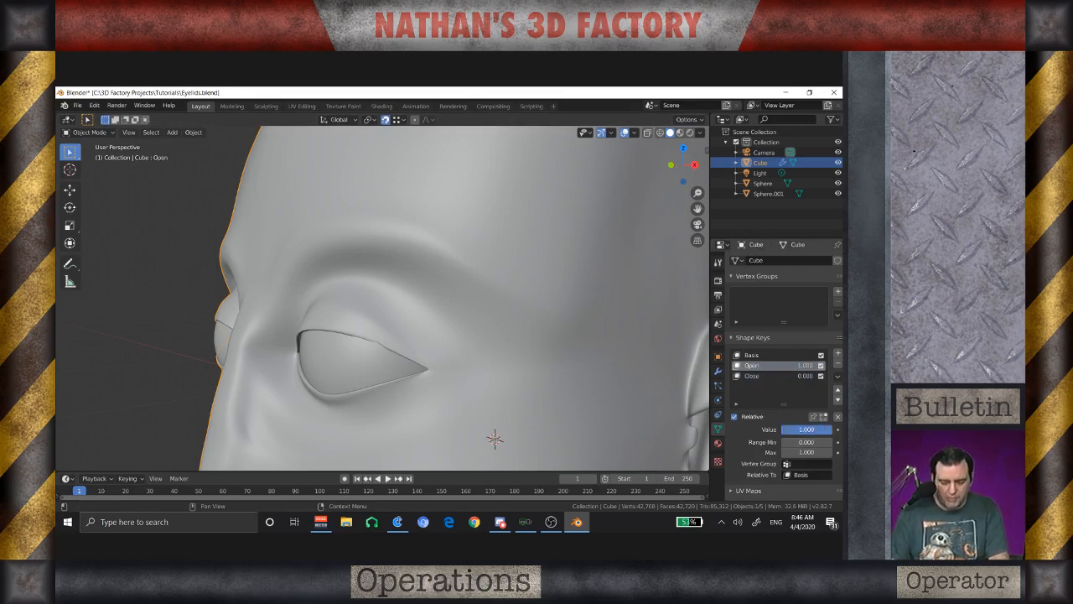
{"action": "key", "text": "Tab"}
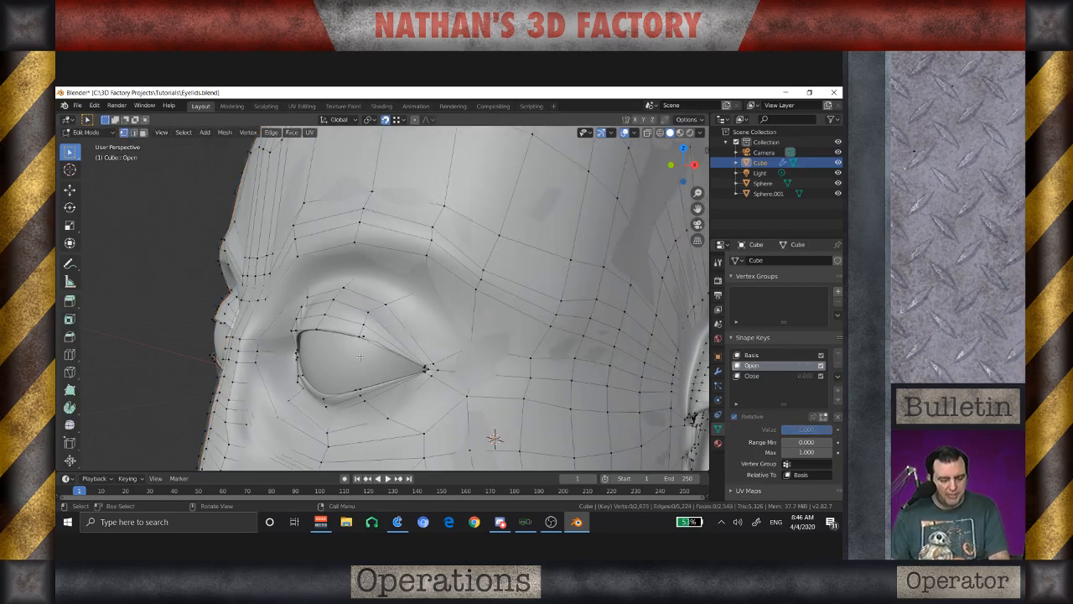
Step: Select the edge along the upper eyelid's rim from corner to corner and turn on proportional editing
{"action": "scroll", "coordinate": [366, 324], "scroll_direction": "up", "scroll_amount": 2}
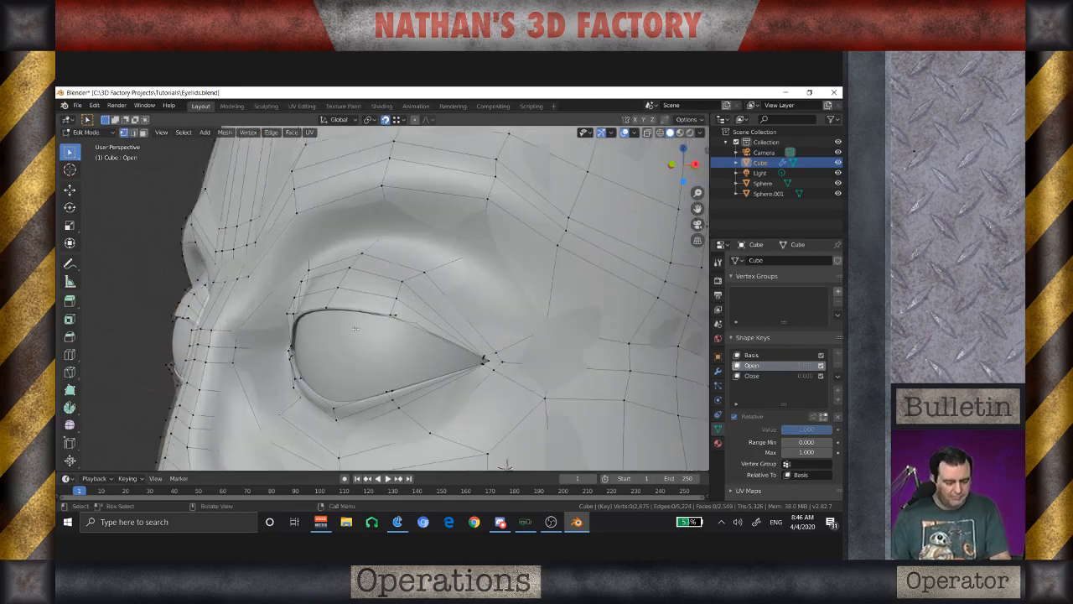
{"action": "scroll", "coordinate": [355, 327], "scroll_direction": "up", "scroll_amount": 3}
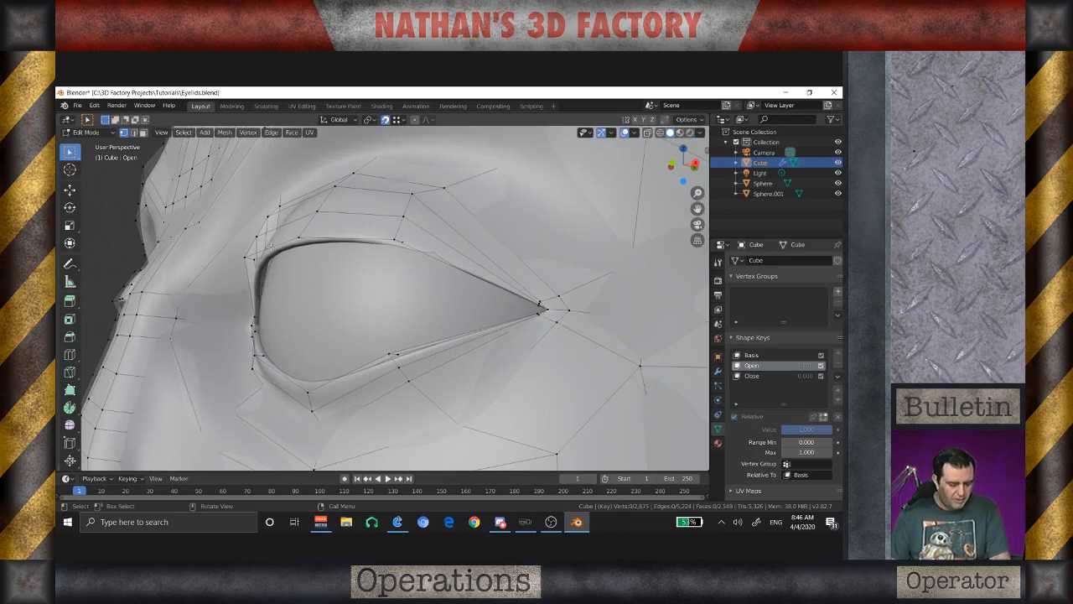
{"action": "scroll", "coordinate": [345, 298], "scroll_direction": "down", "scroll_amount": 2}
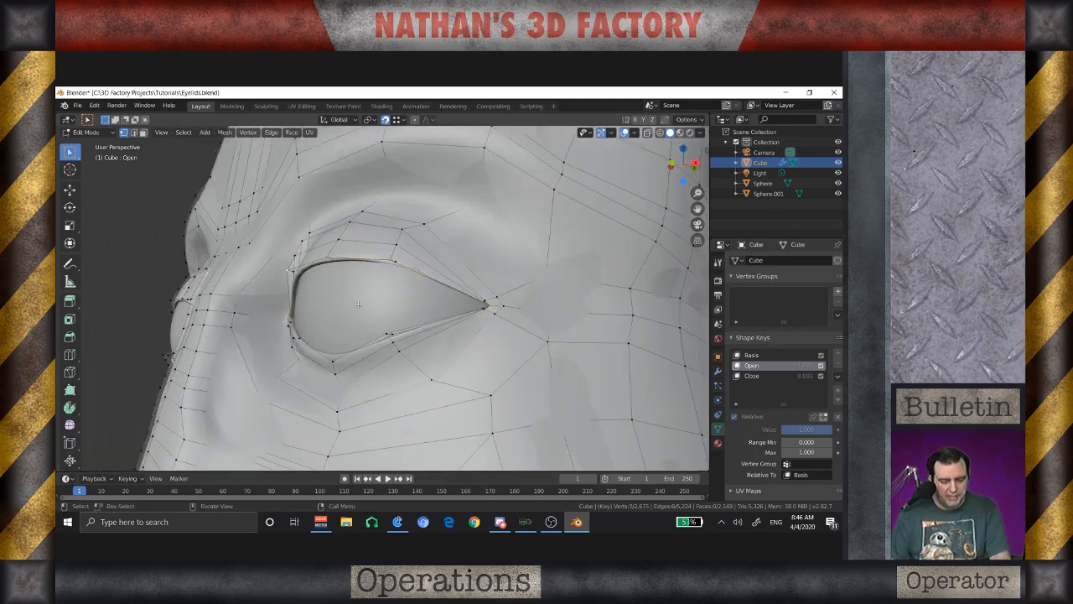
{"action": "middle_click_drag", "start_coordinate": [346, 298], "coordinate": [382, 329]}
{"action": "key", "text": "o"}
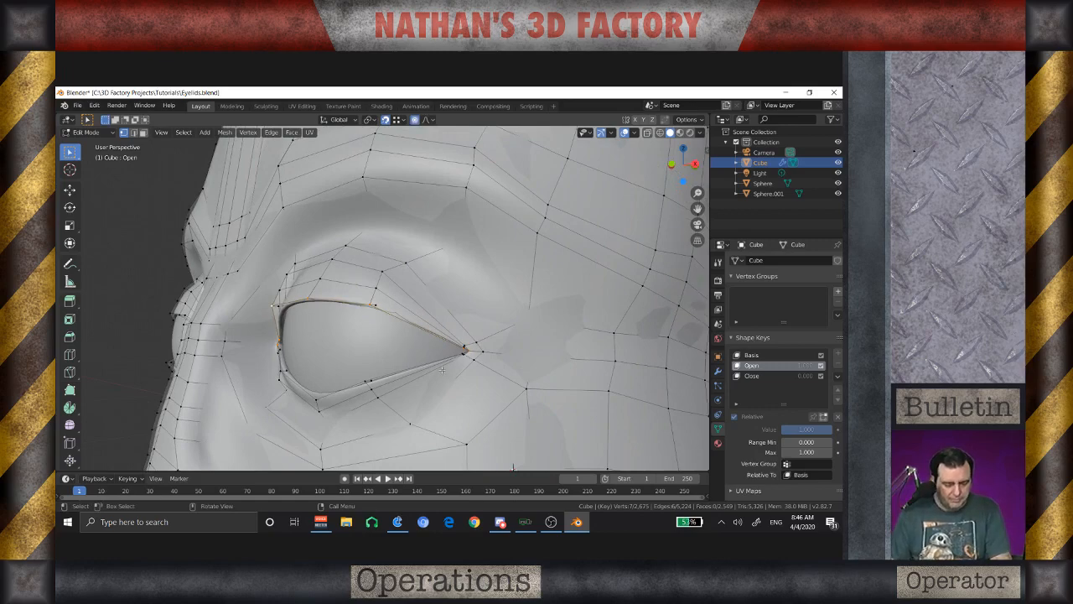
Step: Deselect the upper eyelid rim vertices next to the inner eye corner with Circle Select, keeping the corner itself selected
{"action": "scroll", "coordinate": [441, 369], "scroll_direction": "up", "scroll_amount": 2}
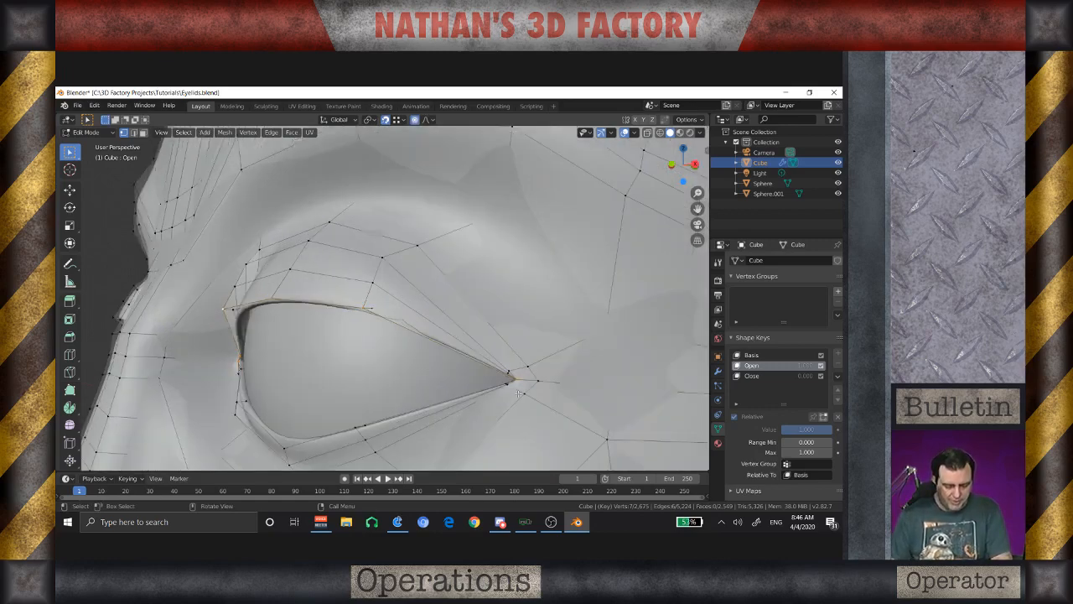
{"action": "scroll", "coordinate": [517, 393], "scroll_direction": "up", "scroll_amount": 3}
{"action": "mouse_move", "coordinate": [483, 370]}
{"action": "middle_mouse_down"}
{"action": "mouse_move", "coordinate": [502, 362]}
{"action": "mouse_move", "coordinate": [474, 355]}
{"action": "middle_mouse_up"}
{"action": "scroll", "coordinate": [502, 362], "scroll_direction": "down", "scroll_amount": 3}
{"action": "scroll", "coordinate": [450, 354], "scroll_direction": "down", "scroll_amount": 2}
{"action": "scroll", "coordinate": [524, 383], "scroll_direction": "up", "scroll_amount": 2}
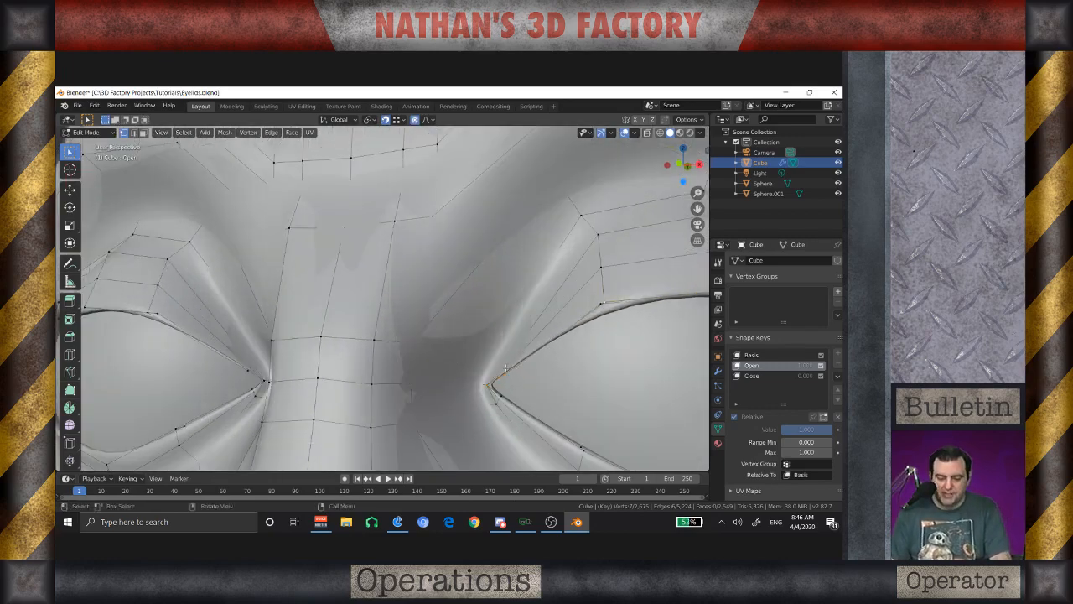
{"action": "key", "text": "c"}
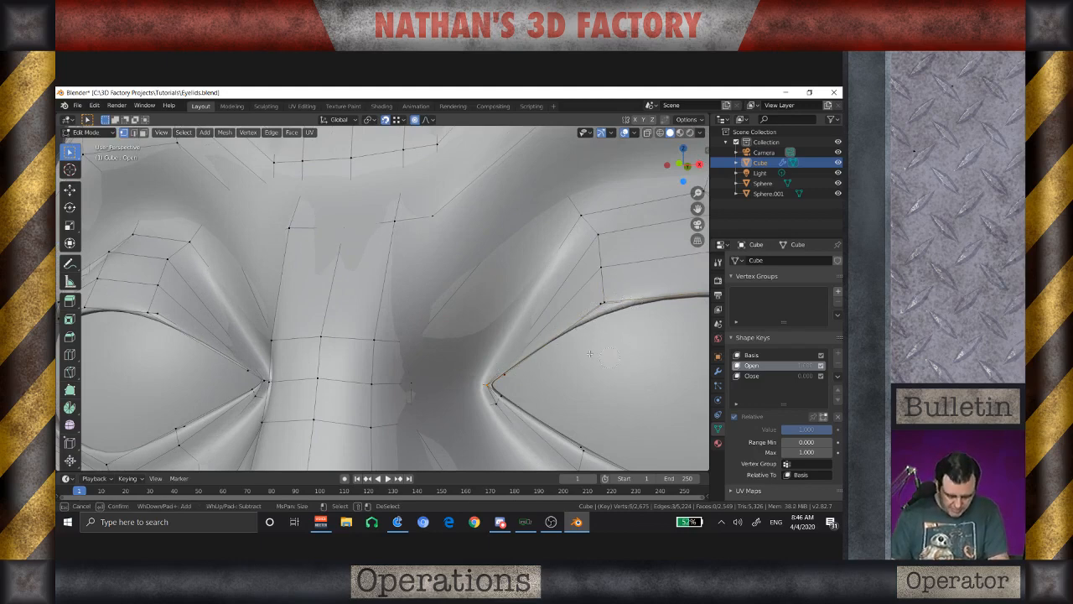
{"action": "key", "text": "Escape"}
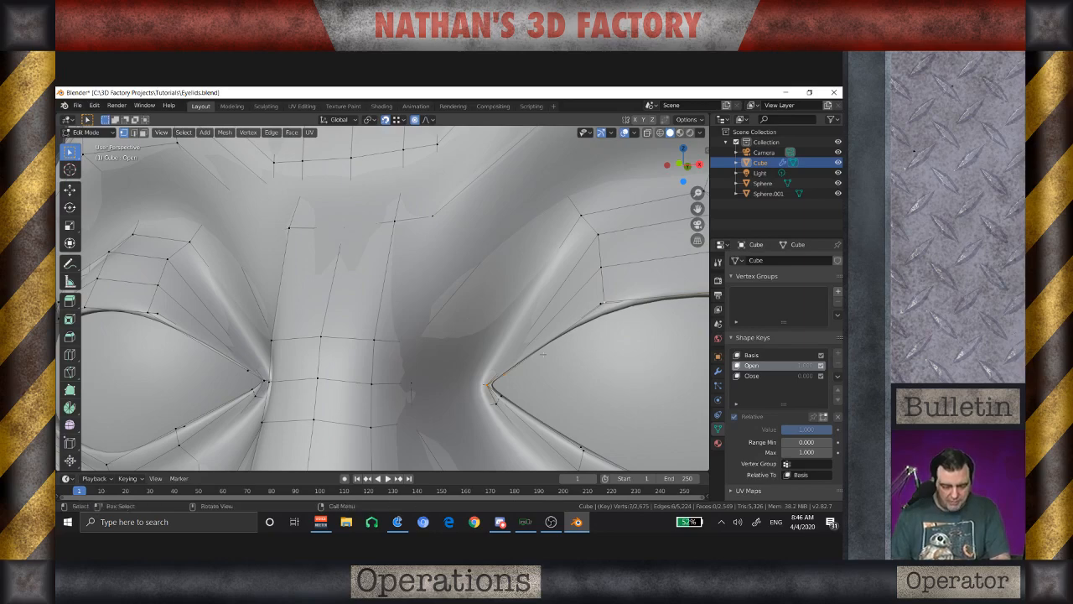
{"action": "key", "text": "c"}
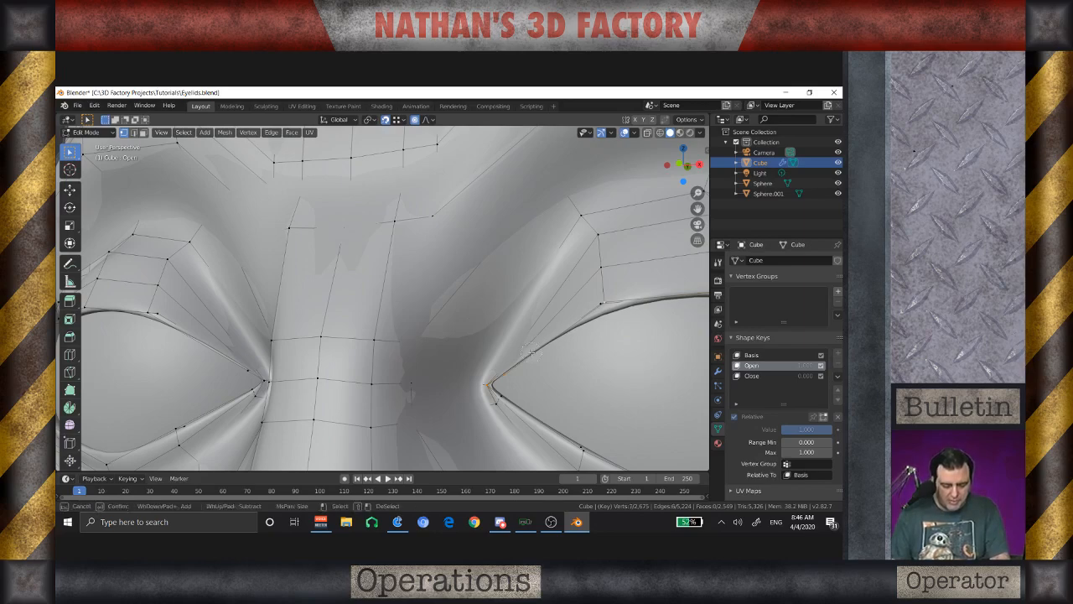
{"action": "middle_click", "coordinate": [598, 304]}
{"action": "right_click", "coordinate": [598, 305]}
Step: Deselect the remaining upper eyelid rim vertices towards the outer corner, leaving only the two eye corners selected
{"action": "scroll", "coordinate": [597, 304], "scroll_direction": "down", "scroll_amount": 4}
{"action": "middle_click_drag", "start_coordinate": [598, 318], "coordinate": [433, 324], "text": "shift"}
{"action": "scroll", "coordinate": [525, 344], "scroll_direction": "up", "scroll_amount": 4}
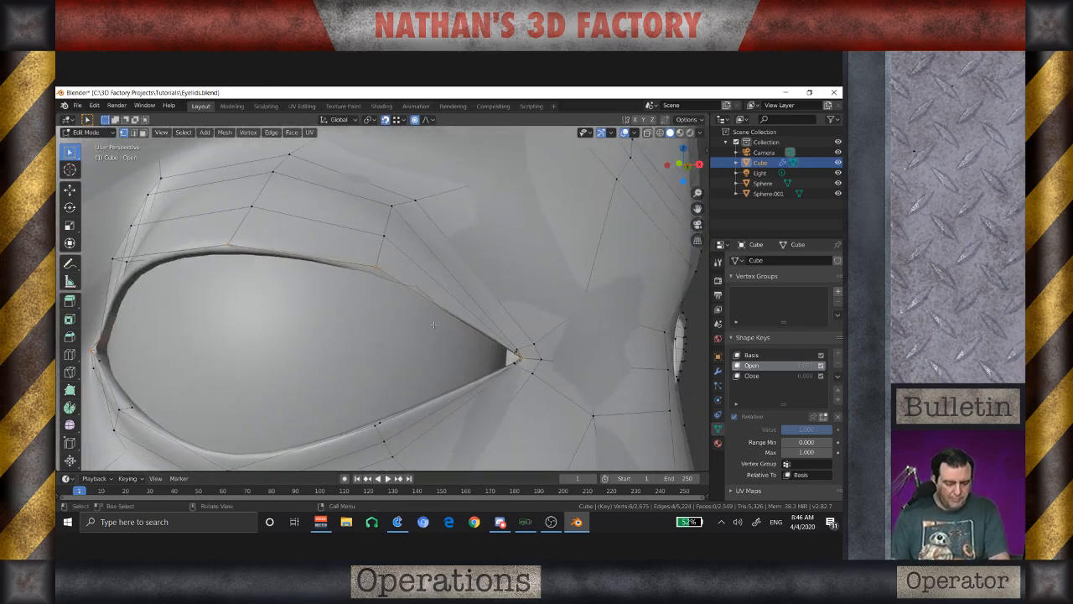
{"action": "key", "text": "c"}
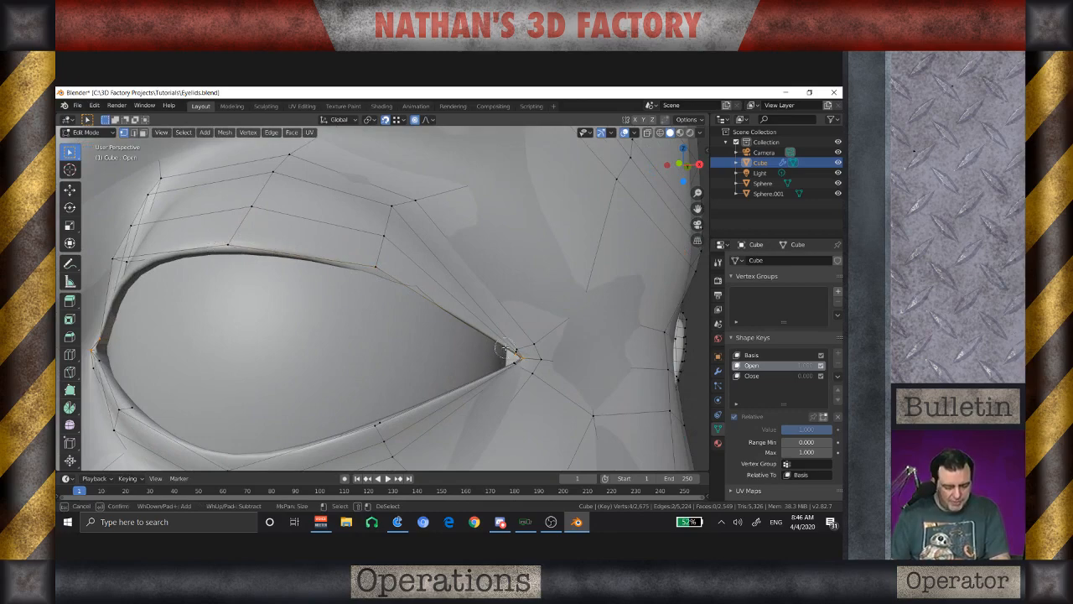
{"action": "key", "text": "Escape"}
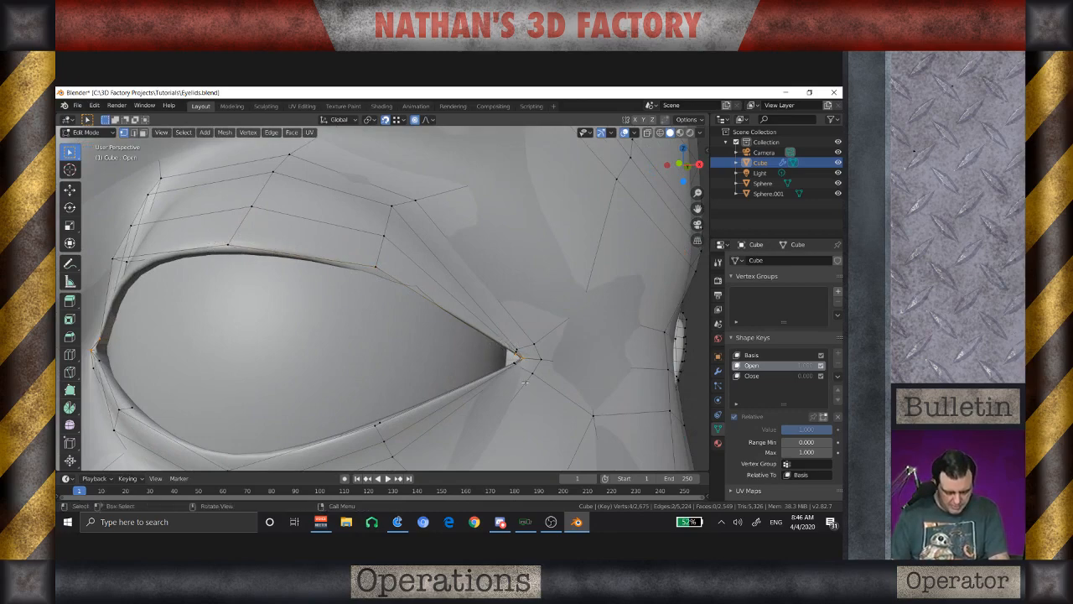
Step: Snap the 3D cursor to the selected eye corner vertices so it sits midway between them
{"action": "middle_click_drag", "start_coordinate": [547, 402], "coordinate": [497, 356], "text": "shift"}
{"action": "scroll", "coordinate": [497, 356], "scroll_direction": "up", "scroll_amount": 2}
{"action": "scroll", "coordinate": [497, 356], "scroll_direction": "down", "scroll_amount": 2}
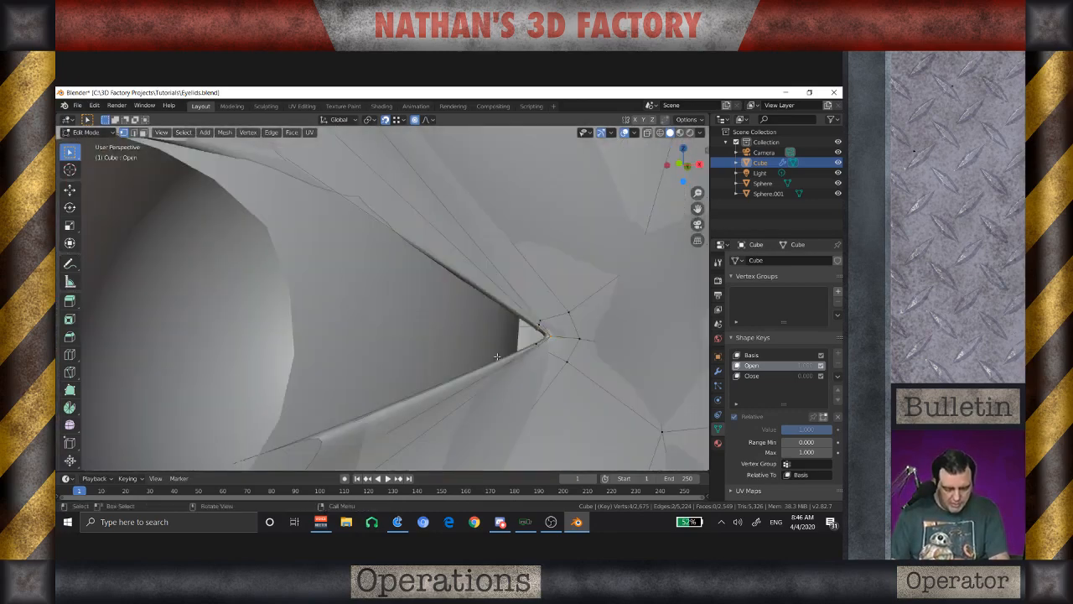
{"action": "scroll", "coordinate": [497, 356], "scroll_direction": "down", "scroll_amount": 3}
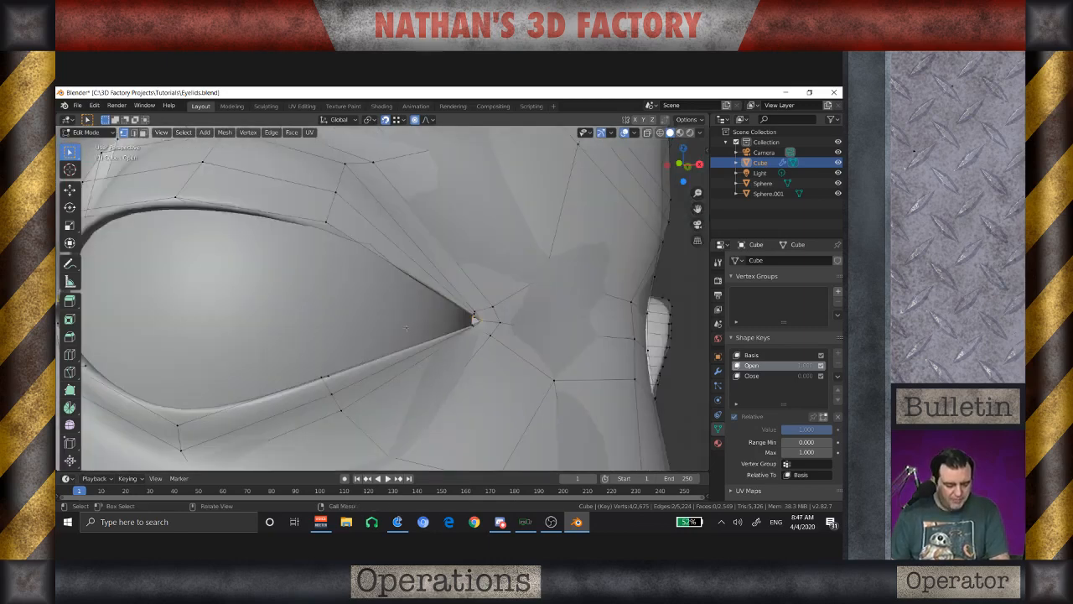
{"action": "key", "text": "shift+s"}
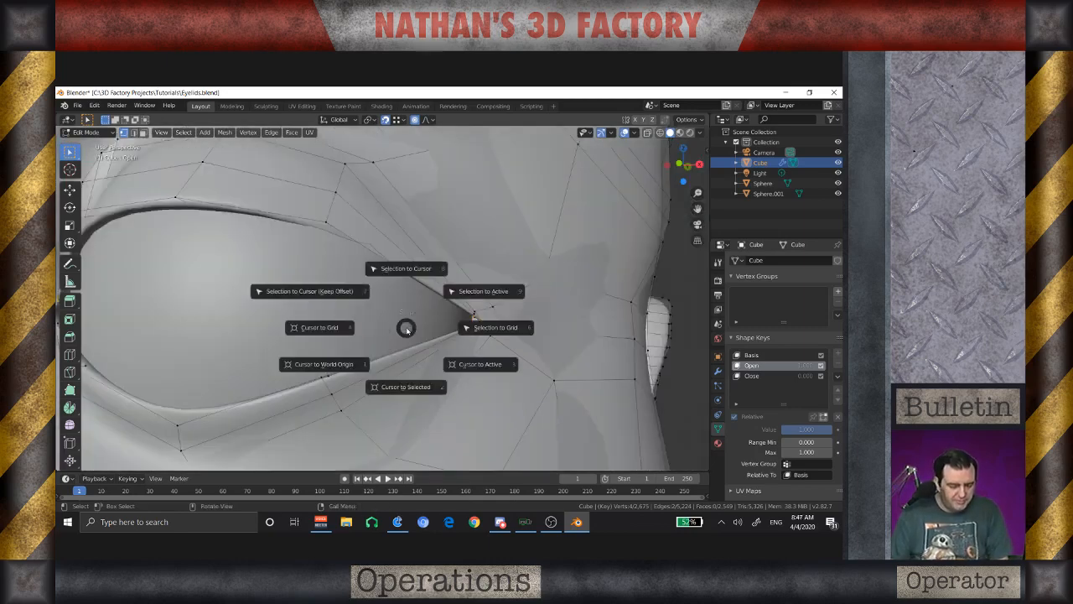
{"action": "left_click", "coordinate": [411, 386]}
Step: Set the transform pivot point to the 3D Cursor
{"action": "scroll", "coordinate": [343, 331], "scroll_direction": "down", "scroll_amount": 4}
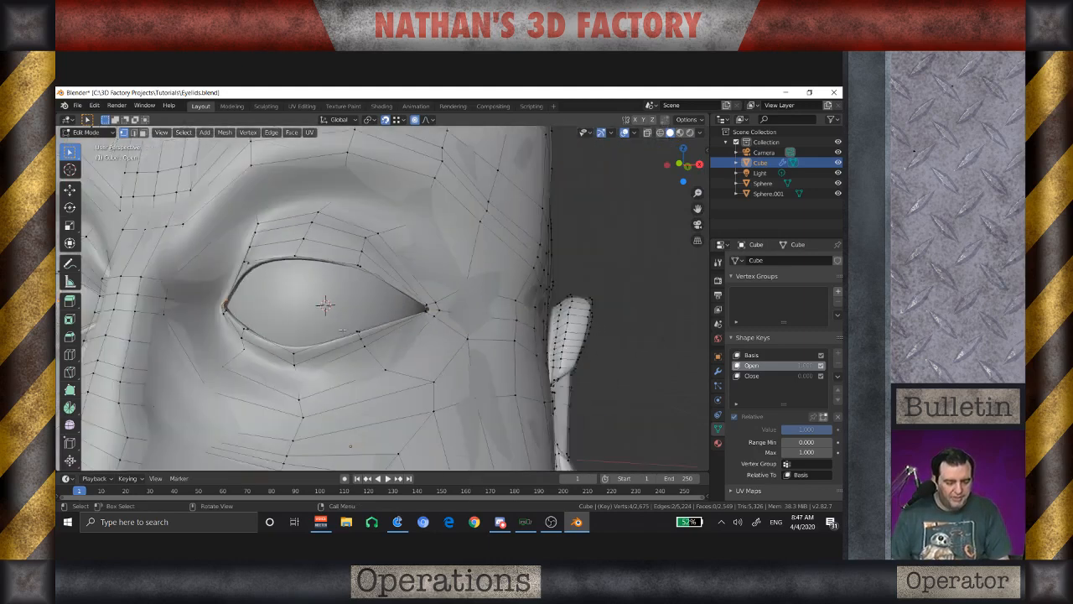
{"action": "key", "text": "period"}
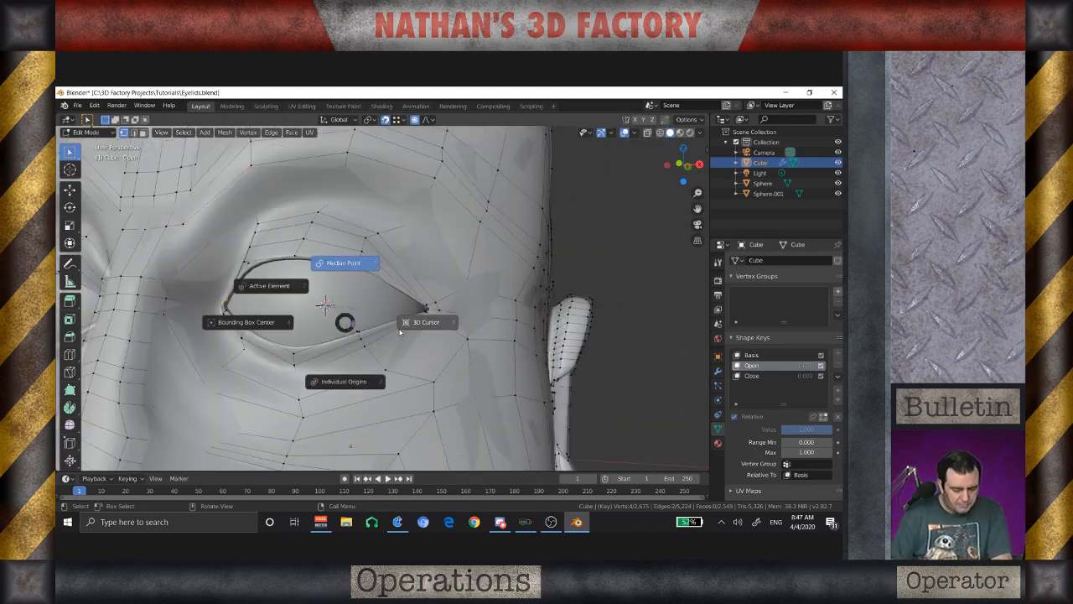
{"action": "left_click", "coordinate": [425, 325]}
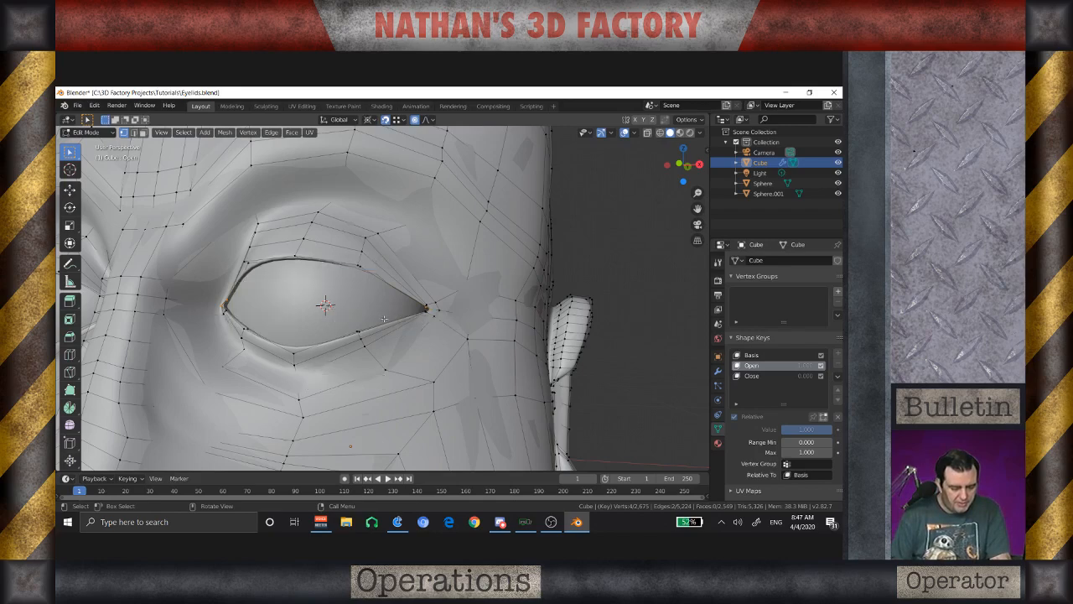
Step: Extend the selection along the upper eyelid's rim vertices, from the inner eye corner to the outer corner
{"action": "scroll", "coordinate": [343, 318], "scroll_direction": "down", "scroll_amount": 4}
{"action": "middle_click_drag", "start_coordinate": [369, 312], "coordinate": [336, 308]}
{"action": "scroll", "coordinate": [319, 305], "scroll_direction": "up", "scroll_amount": 5}
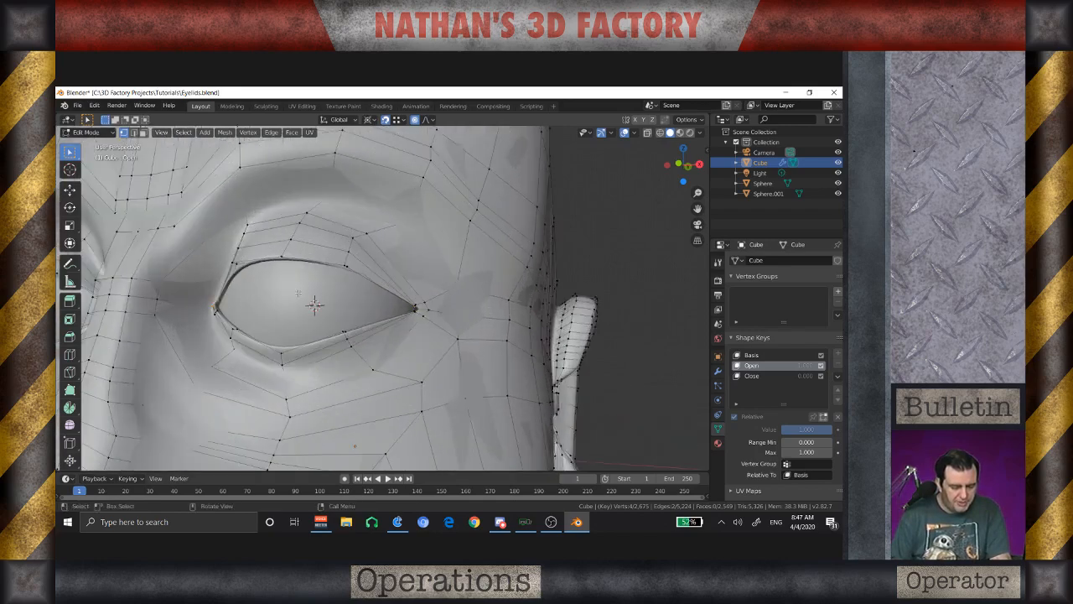
{"action": "scroll", "coordinate": [281, 241], "scroll_direction": "up", "scroll_amount": 1}
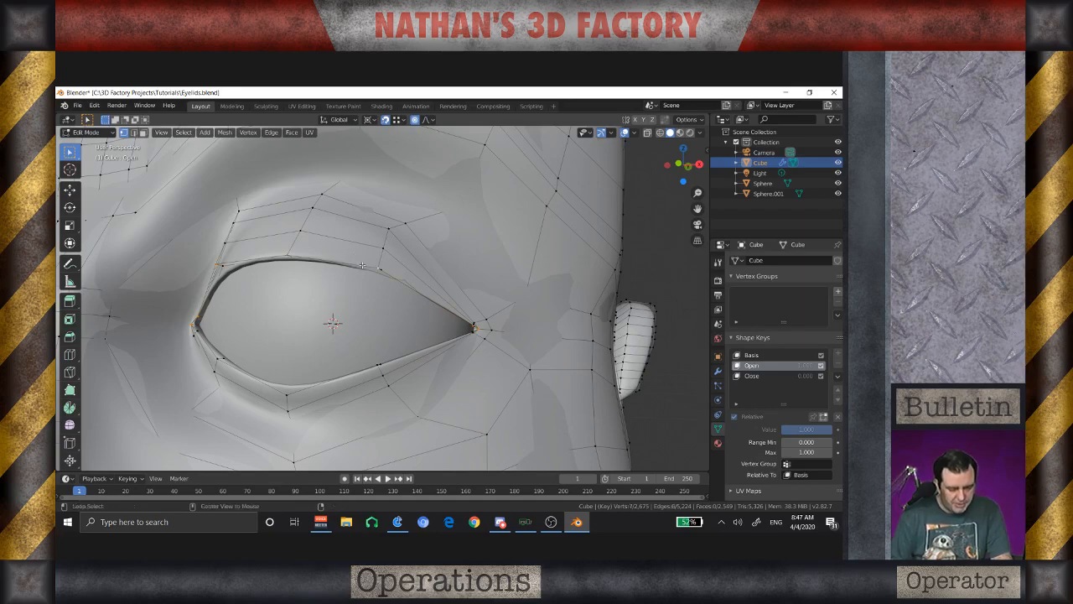
{"action": "middle_click_drag", "start_coordinate": [370, 284], "coordinate": [354, 323]}
{"action": "scroll", "coordinate": [322, 253], "scroll_direction": "up", "scroll_amount": 1}
{"action": "scroll", "coordinate": [279, 238], "scroll_direction": "down", "scroll_amount": 4}
{"action": "scroll", "coordinate": [421, 343], "scroll_direction": "up", "scroll_amount": 4}
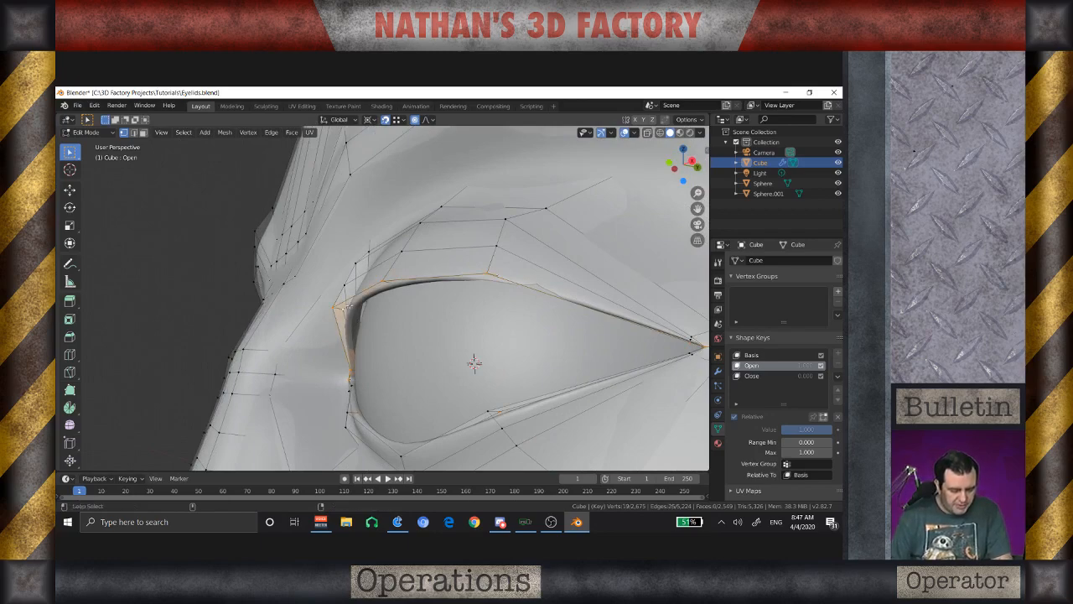
Step: Deselect the stray lower eyelid vertices near the inner eye corner with Circle Select
{"action": "mouse_move", "coordinate": [347, 305]}
{"action": "middle_mouse_down"}
{"action": "mouse_move", "coordinate": [410, 371]}
{"action": "mouse_move", "coordinate": [412, 405]}
{"action": "middle_mouse_up"}
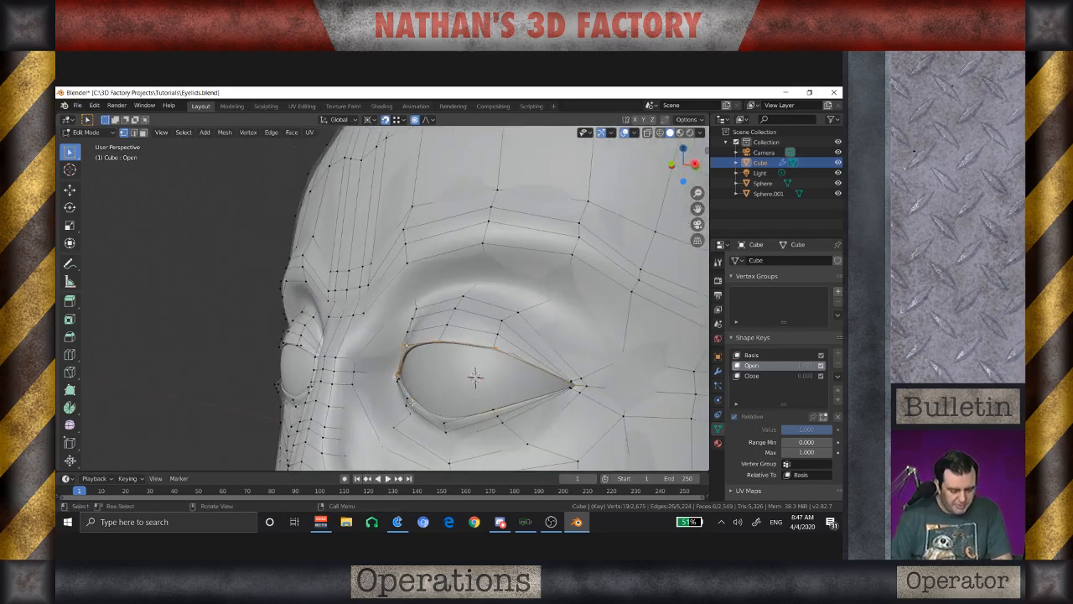
{"action": "key", "text": "c"}
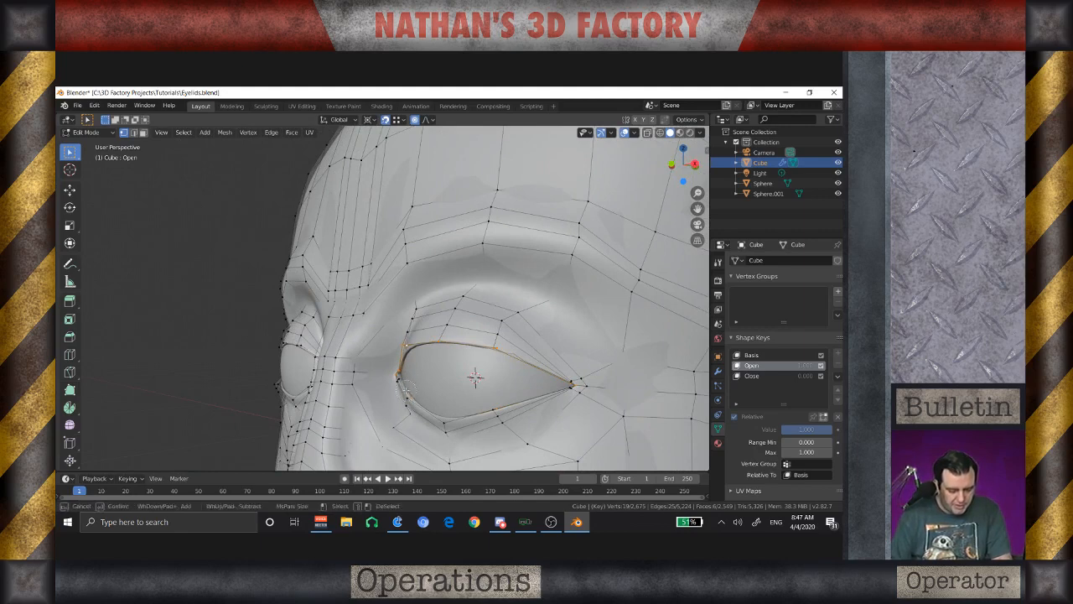
{"action": "middle_click_drag", "start_coordinate": [405, 389], "coordinate": [417, 404]}
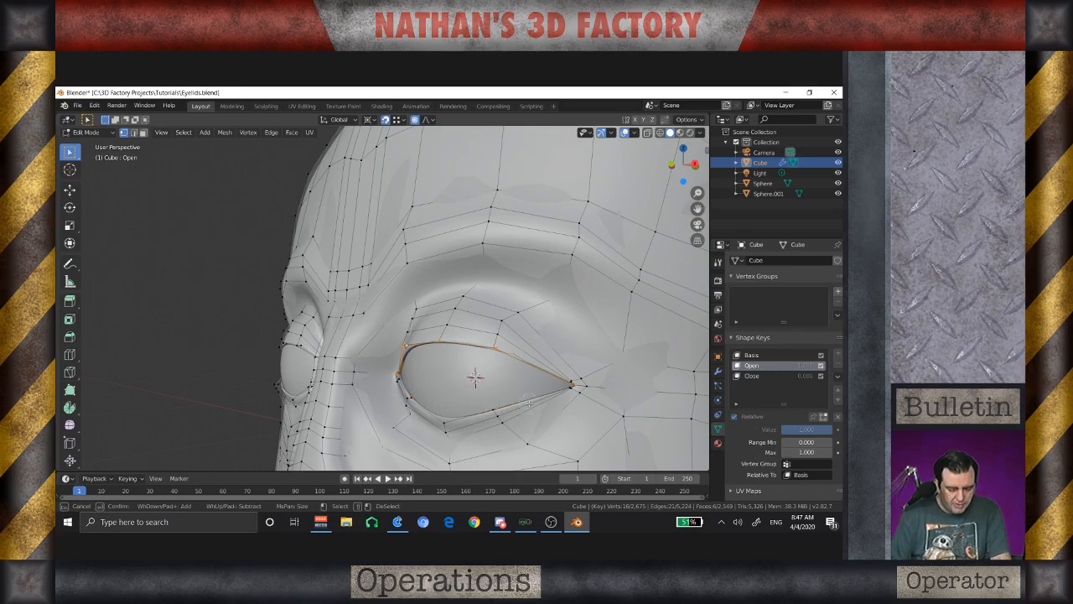
{"action": "right_click", "coordinate": [563, 394]}
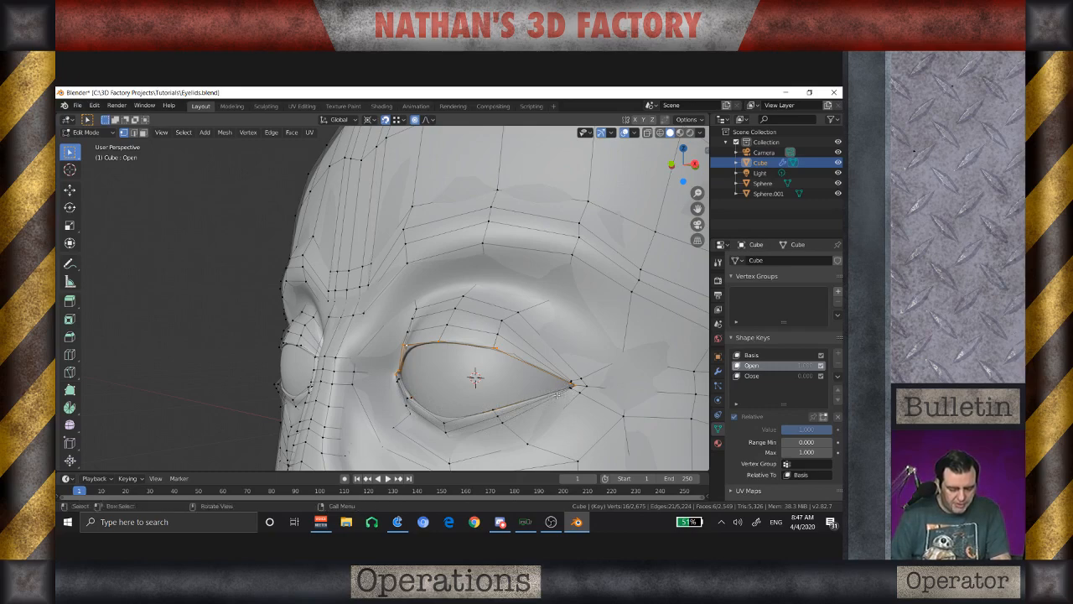
Step: Switch the viewport to wireframe shading to expose the hidden rim vertices around the outer eye corner
{"action": "scroll", "coordinate": [556, 395], "scroll_direction": "up", "scroll_amount": 3}
{"action": "middle_click_drag", "start_coordinate": [557, 396], "coordinate": [481, 337], "text": "shift"}
{"action": "scroll", "coordinate": [482, 337], "scroll_direction": "up", "scroll_amount": 5}
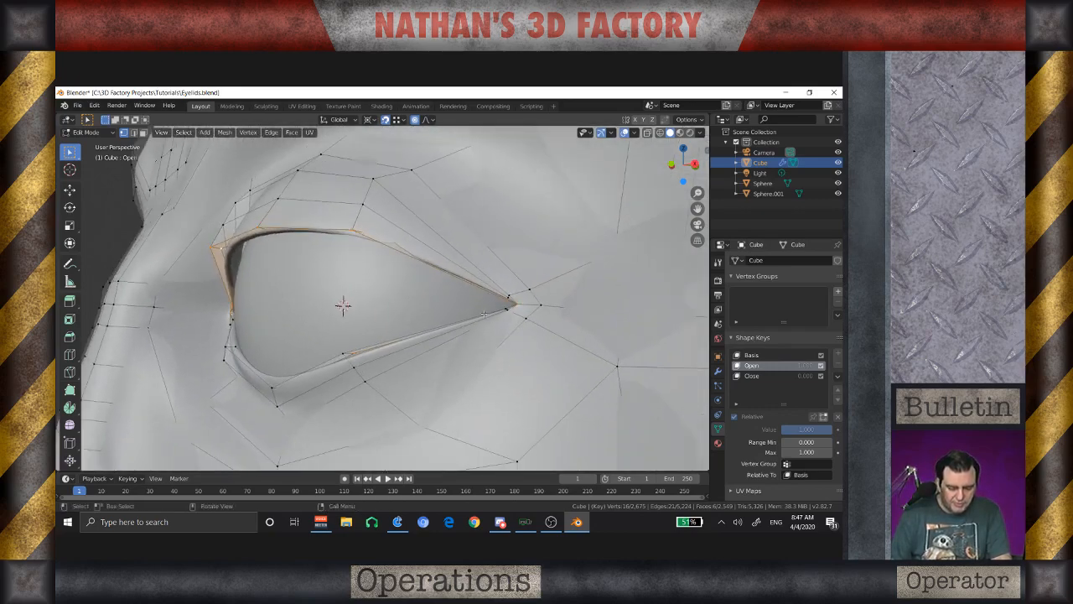
{"action": "scroll", "coordinate": [547, 359], "scroll_direction": "up", "scroll_amount": 1}
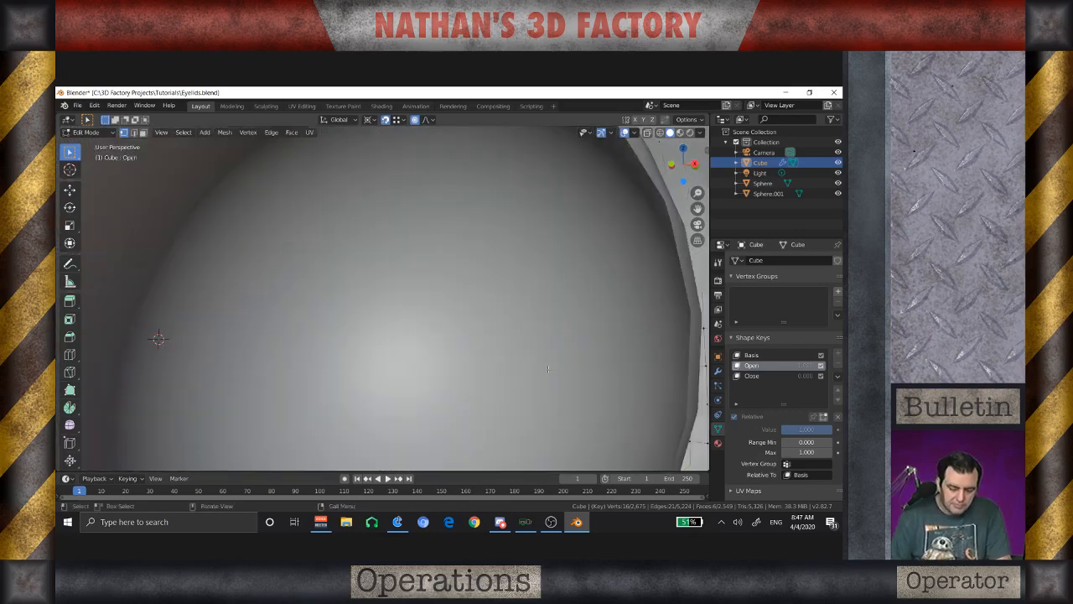
{"action": "scroll", "coordinate": [548, 358], "scroll_direction": "down", "scroll_amount": 1}
{"action": "middle_click_drag", "start_coordinate": [519, 377], "coordinate": [535, 384], "text": "shift"}
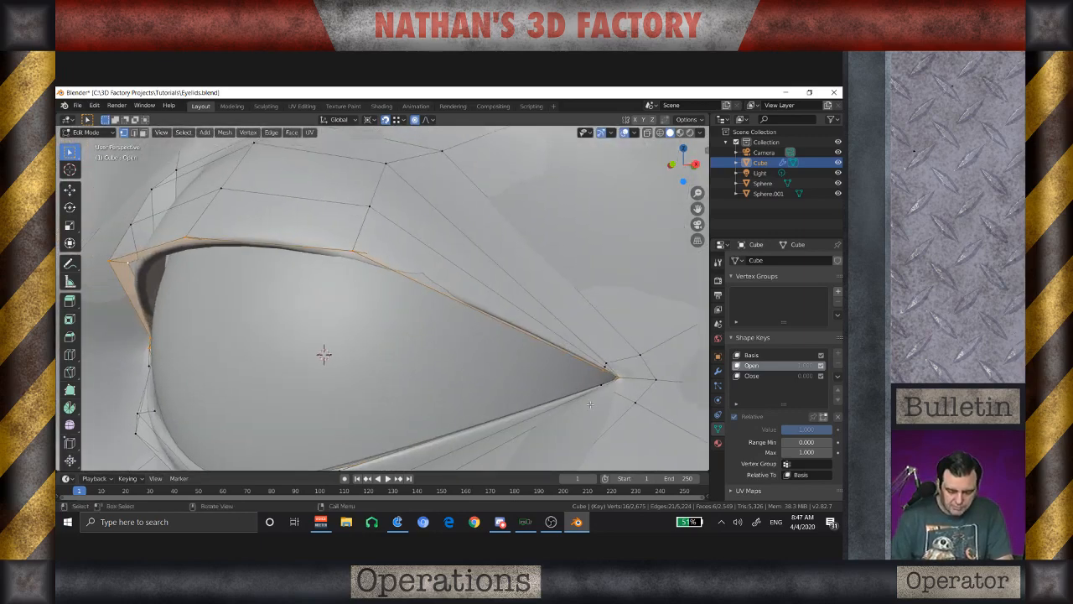
{"action": "key", "text": "z"}
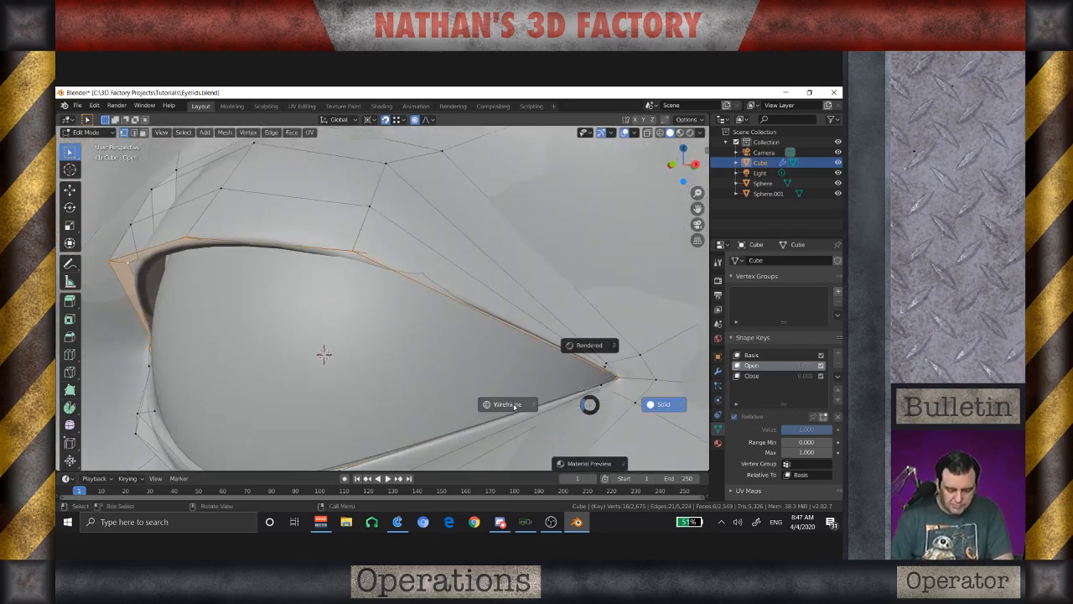
{"action": "left_click", "coordinate": [508, 404]}
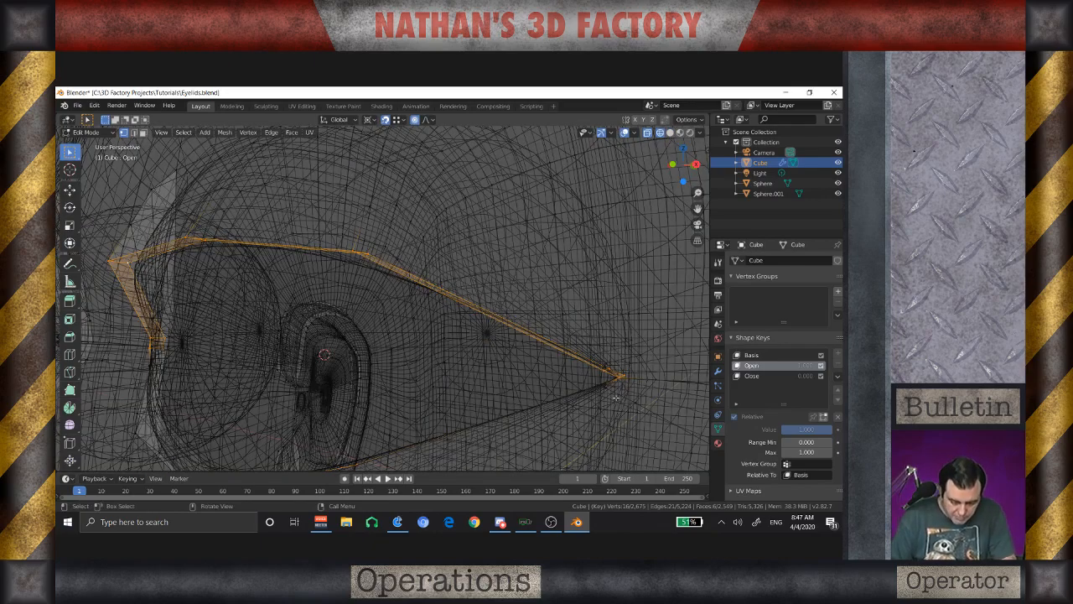
Step: Deselect the last stray lower eyelid vertex with Circle Select and return the viewport to solid shading
{"action": "middle_click_drag", "start_coordinate": [616, 397], "coordinate": [494, 400]}
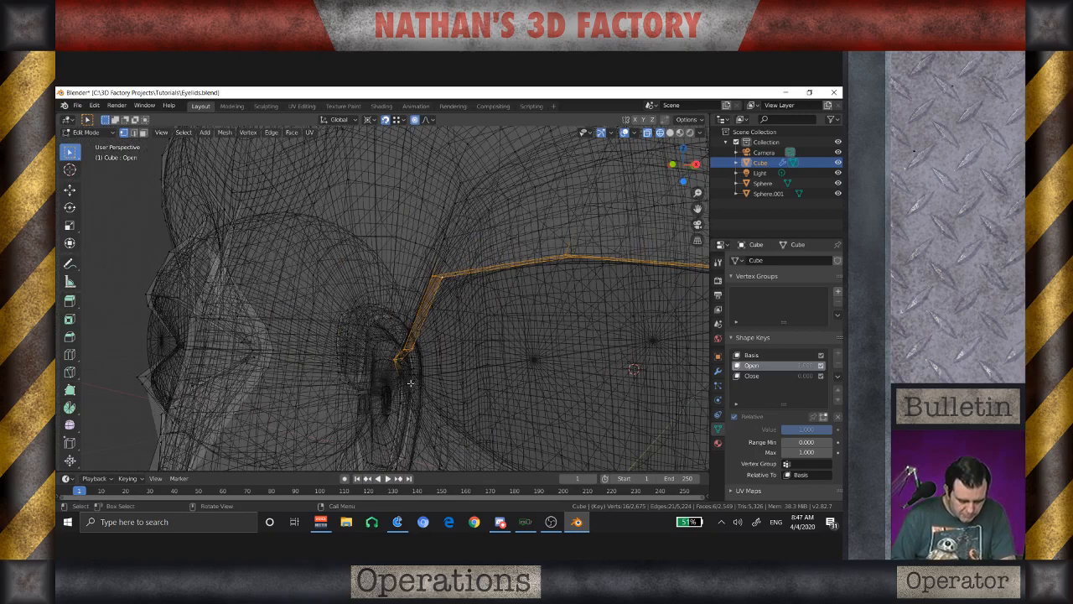
{"action": "mouse_move", "coordinate": [410, 383]}
{"action": "middle_mouse_down"}
{"action": "mouse_move", "coordinate": [394, 349]}
{"action": "mouse_move", "coordinate": [477, 368]}
{"action": "mouse_move", "coordinate": [513, 364]}
{"action": "mouse_move", "coordinate": [429, 392]}
{"action": "mouse_move", "coordinate": [418, 369]}
{"action": "middle_mouse_up"}
{"action": "key", "text": "c"}
{"action": "key", "text": "Escape"}
{"action": "key", "text": "z"}
{"action": "left_click", "coordinate": [522, 396]}
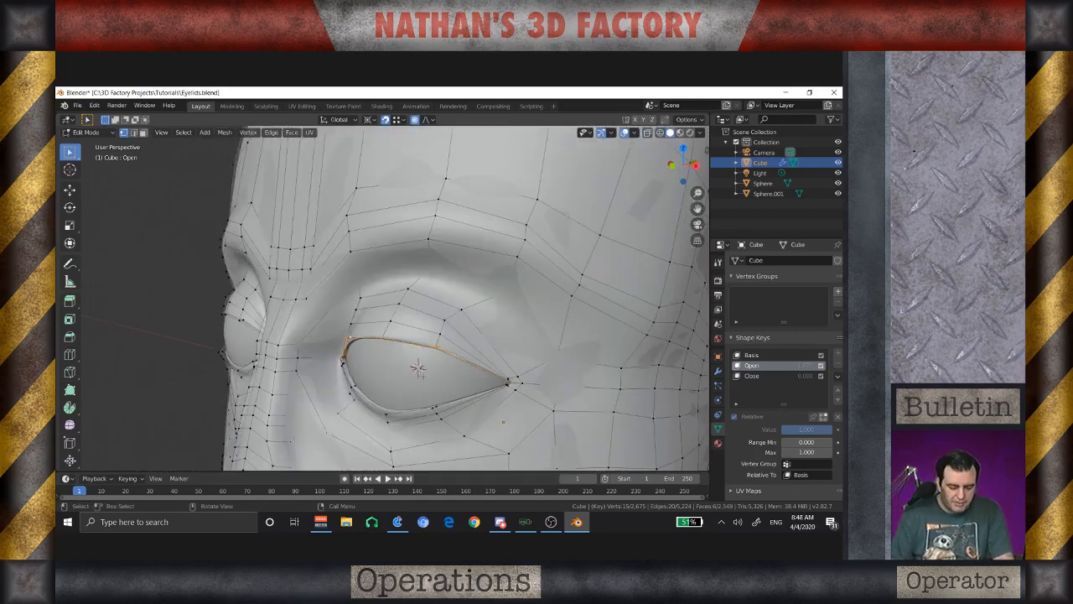
Step: Rotate the upper eyelid rim about -17.7° around the global X axis, with a proportional editing size of about 0.037
{"action": "middle_click_drag", "start_coordinate": [503, 421], "coordinate": [398, 346]}
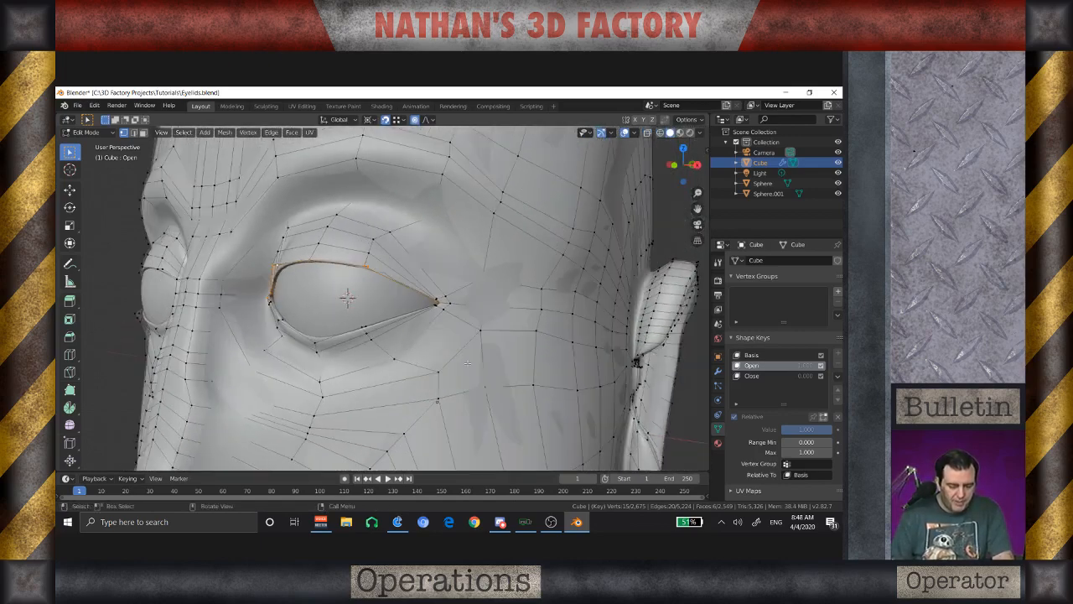
{"action": "key", "text": "r"}
{"action": "key", "text": "x"}
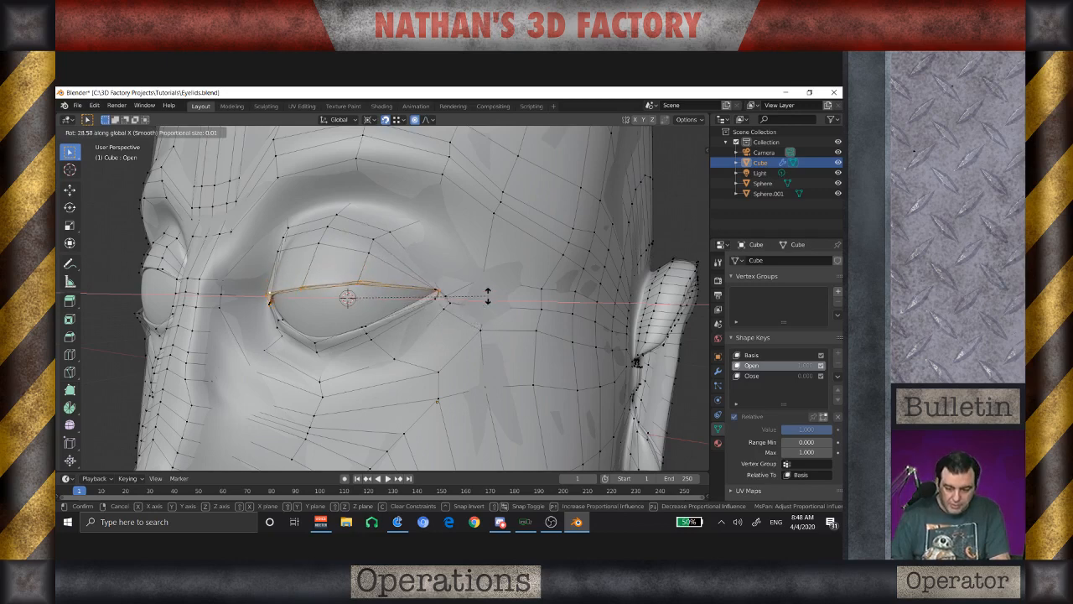
{"action": "scroll", "coordinate": [496, 347], "scroll_direction": "down", "scroll_amount": 1}
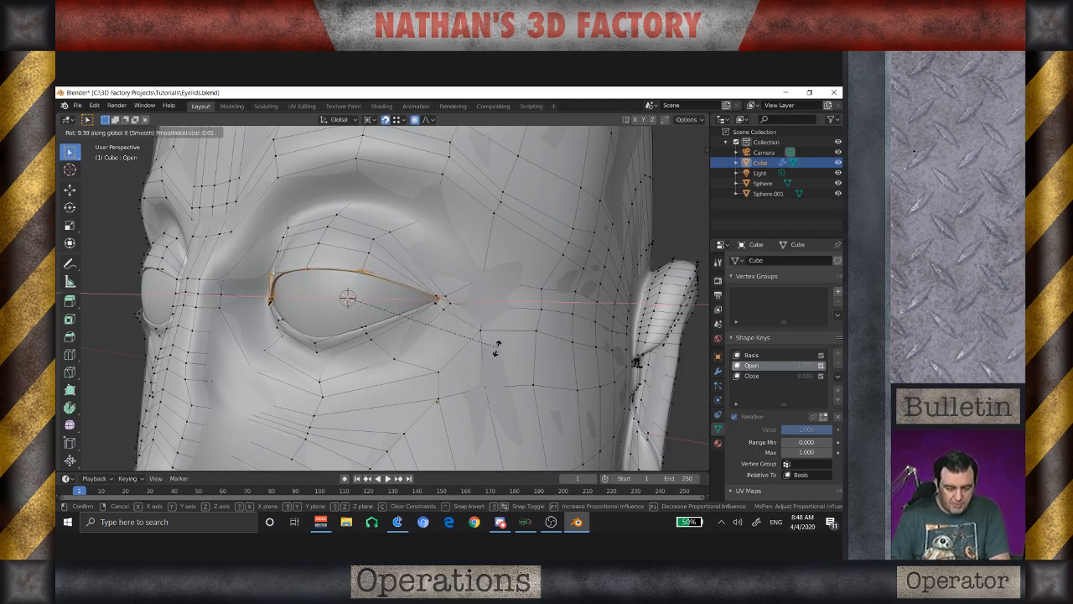
{"action": "scroll", "coordinate": [491, 352], "scroll_direction": "down", "scroll_amount": 1}
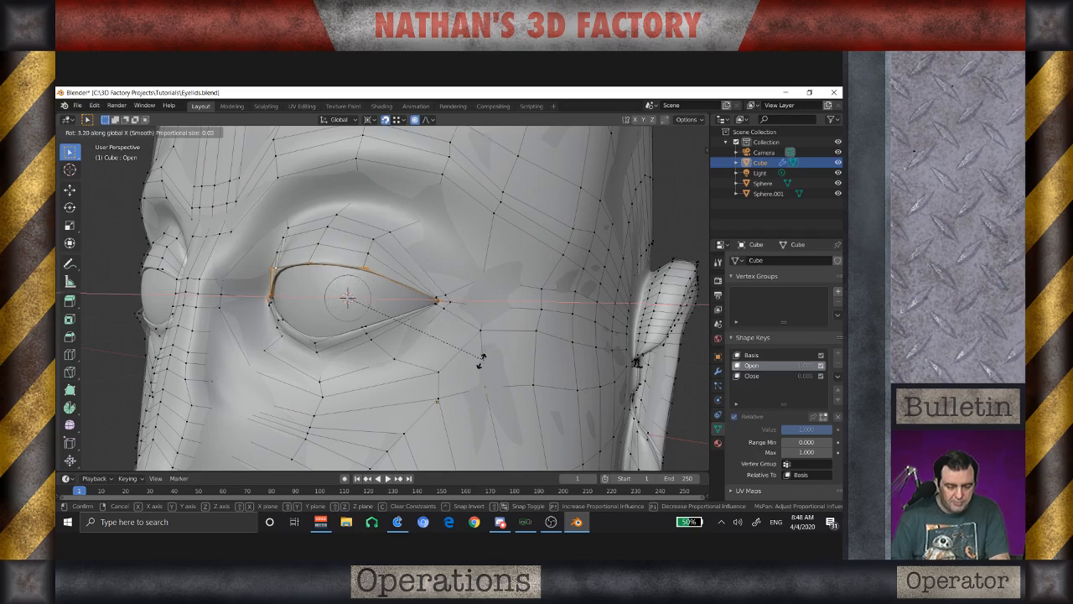
{"action": "scroll", "coordinate": [474, 363], "scroll_direction": "down", "scroll_amount": 1}
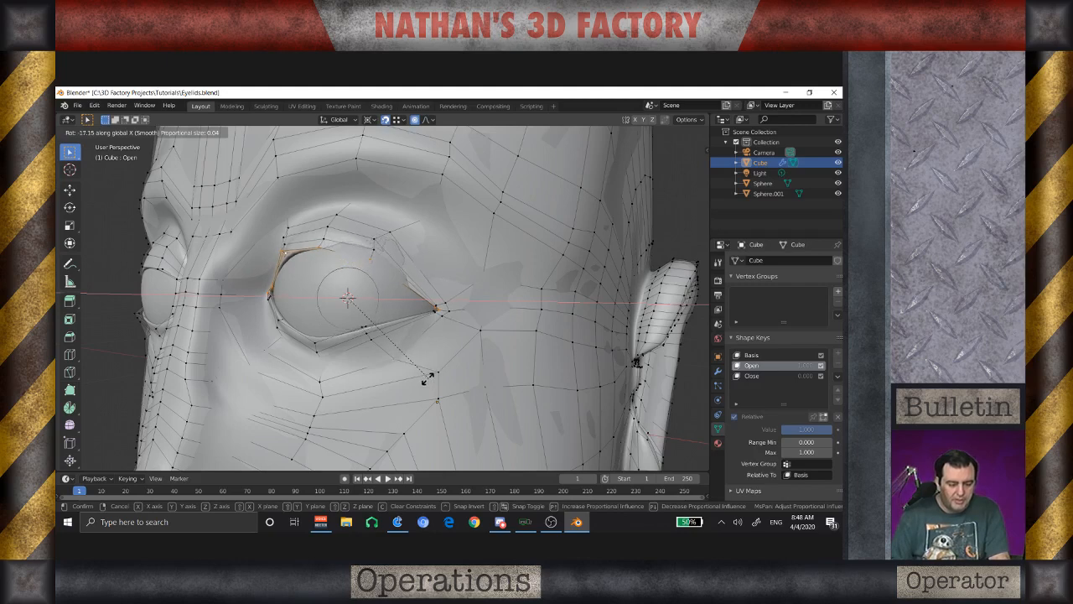
{"action": "left_click", "coordinate": [427, 378]}
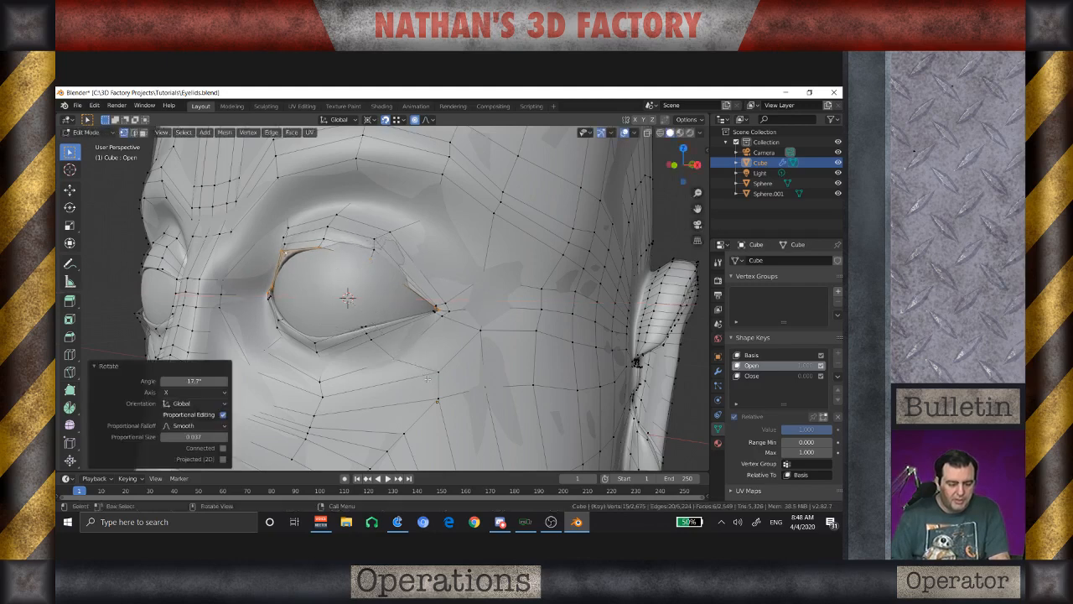
{"action": "key", "text": "g"}
{"action": "key", "text": "z"}
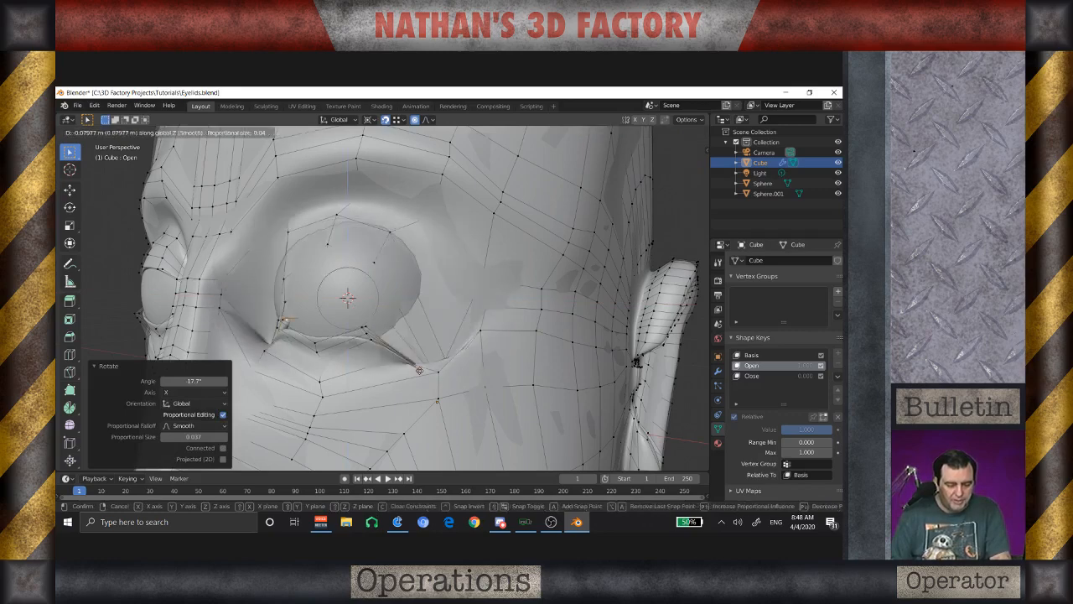
{"action": "right_click", "coordinate": [350, 190]}
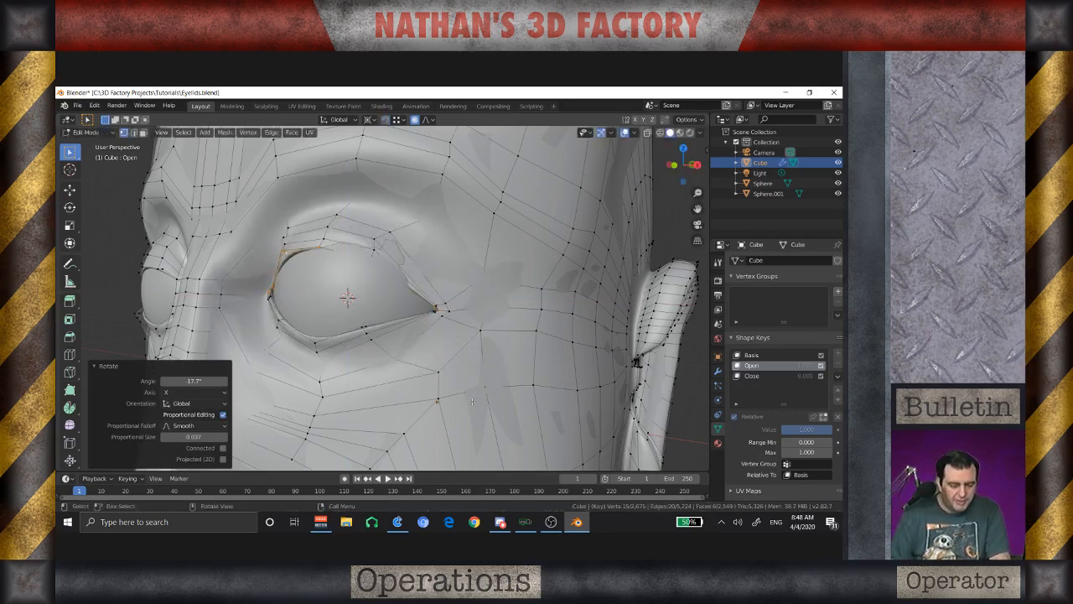
Step: With snapping off, move the upper eyelid rim about 0.0084 m along Z and about -0.0086 m along Y
{"action": "key", "text": "g"}
{"action": "key", "text": "z"}
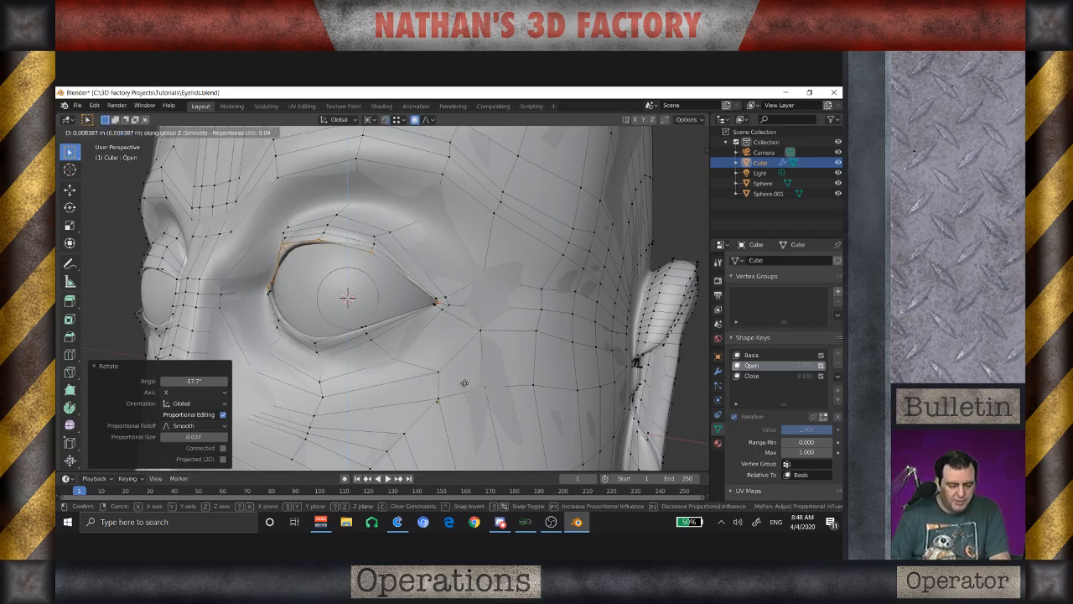
{"action": "left_click", "coordinate": [464, 383]}
{"action": "key", "text": "g"}
{"action": "key", "text": "y"}
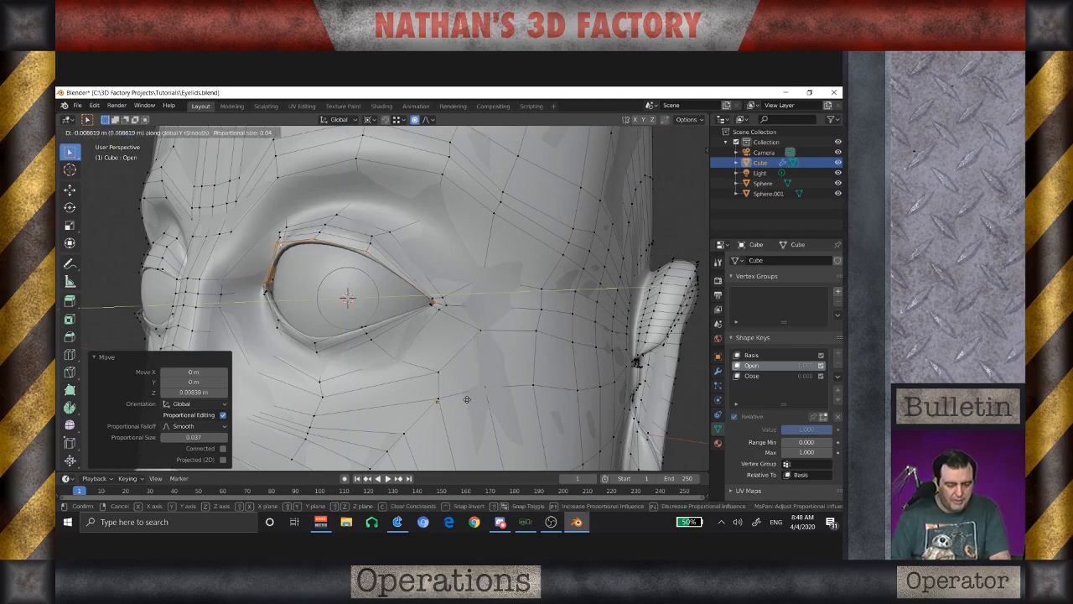
{"action": "left_click", "coordinate": [467, 399]}
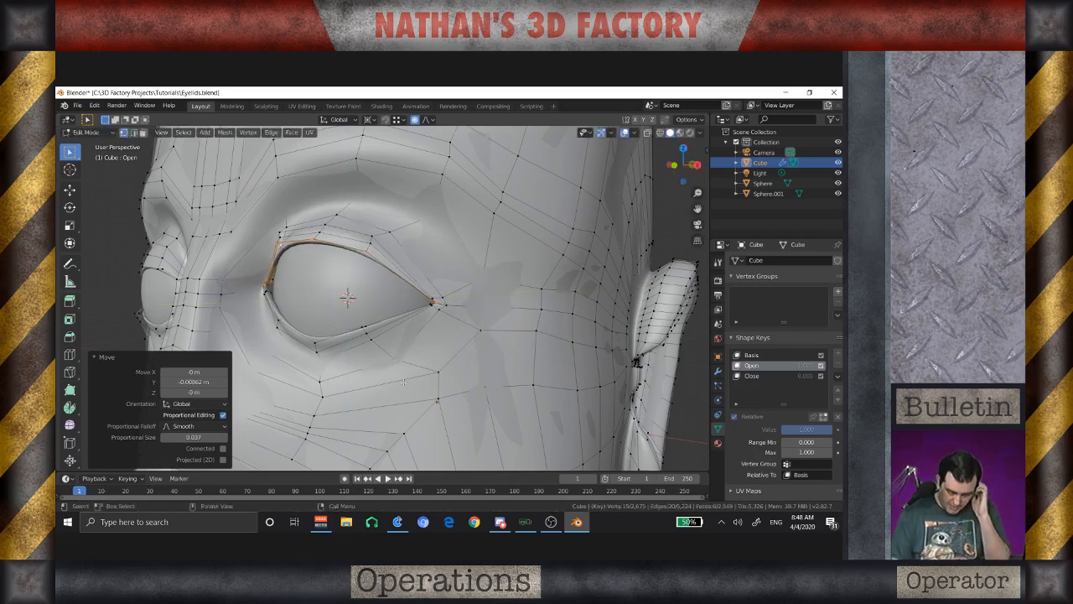
Step: Return to Object Mode and set the Open shape key's value to 0
{"action": "key", "text": "Tab"}
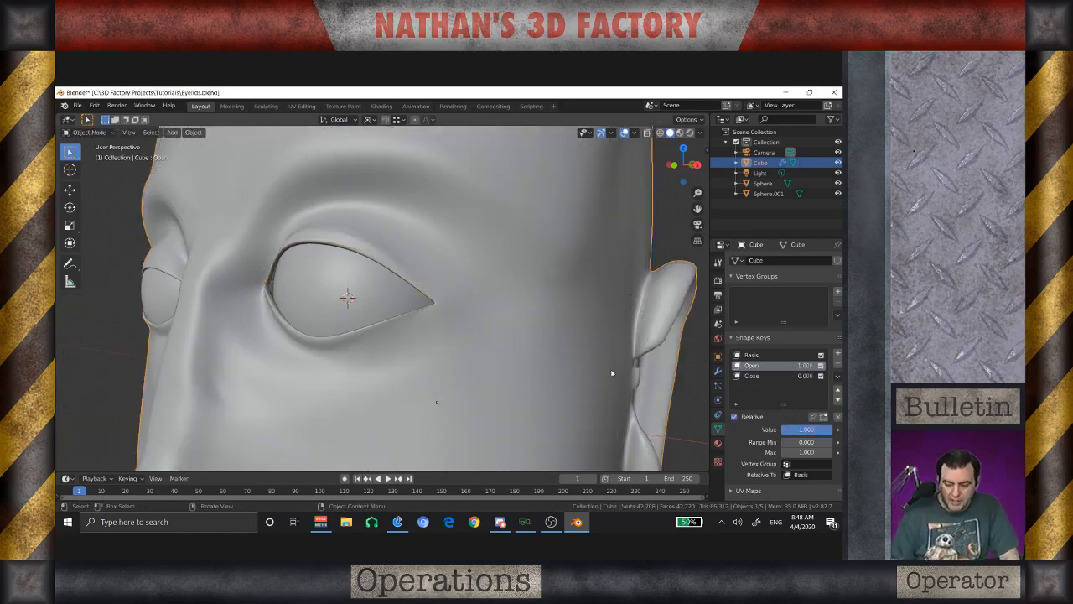
{"action": "left_click_drag", "start_coordinate": [806, 429], "coordinate": [781, 430]}
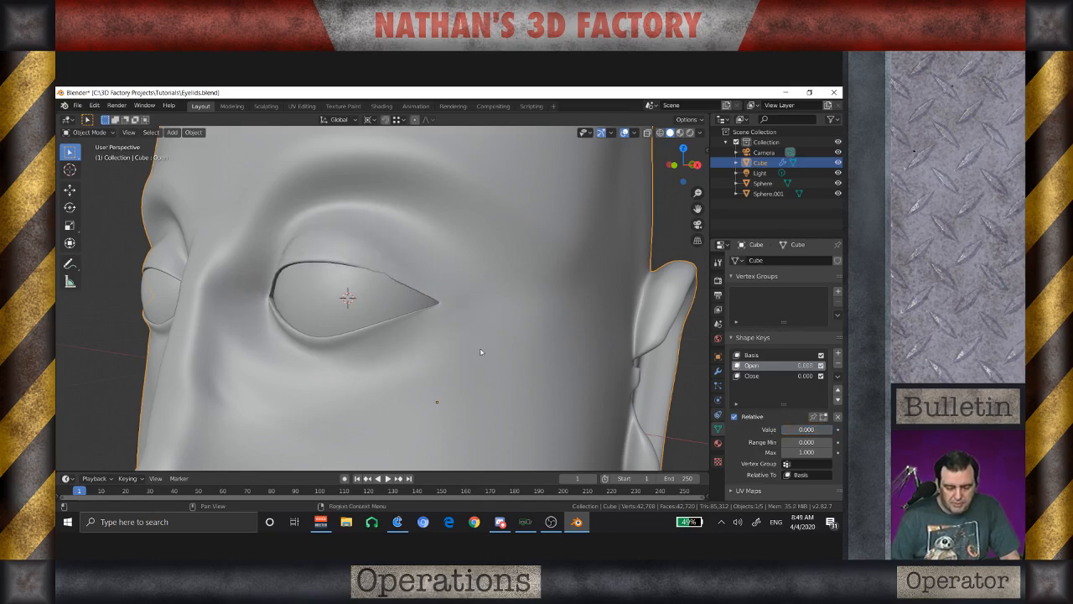
{"action": "scroll", "coordinate": [285, 222], "scroll_direction": "down", "scroll_amount": 3}
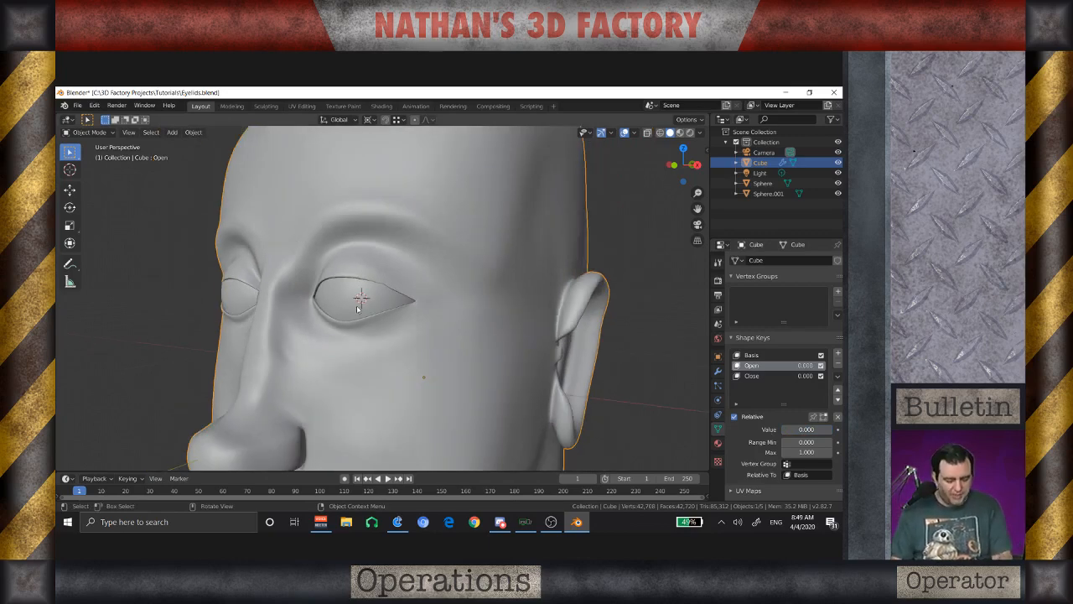
Step: Make the Close shape key active and set its value to 1
{"action": "left_click", "coordinate": [751, 376]}
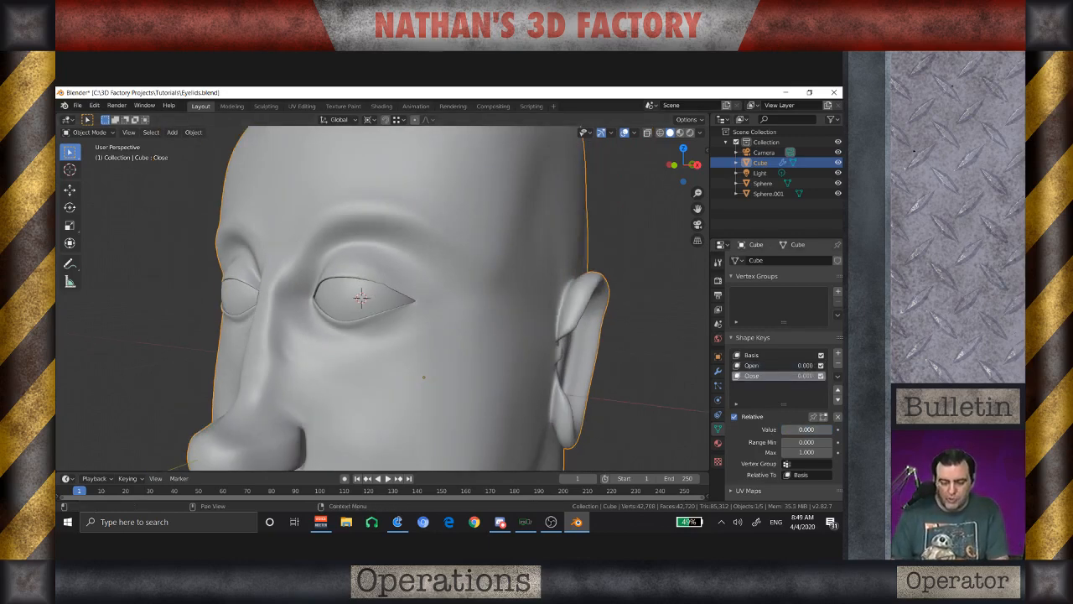
{"action": "left_click_drag", "start_coordinate": [796, 429], "coordinate": [834, 430]}
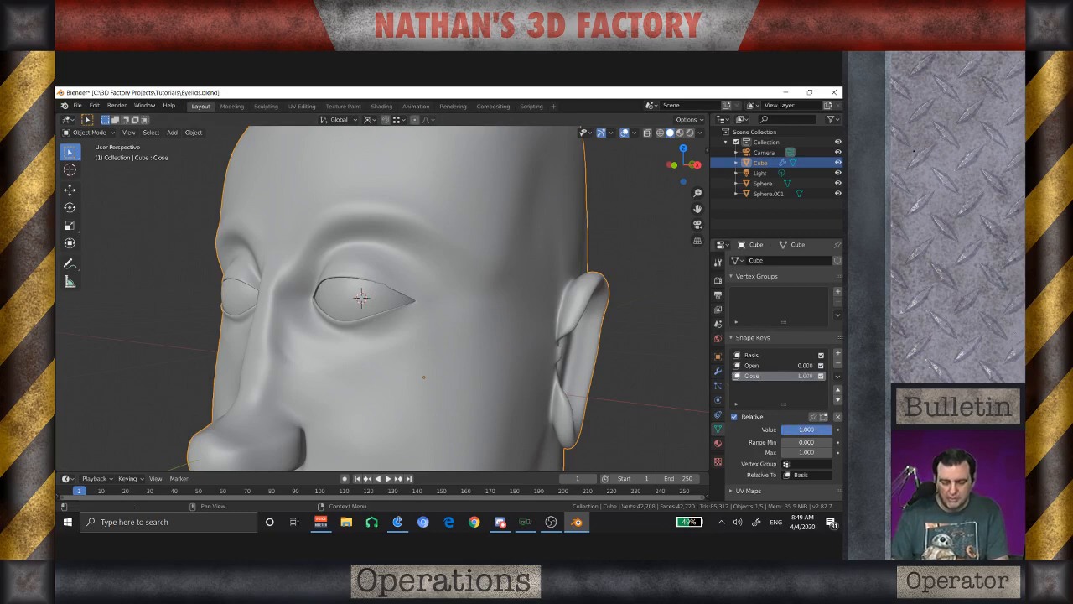
{"action": "middle_click_drag", "start_coordinate": [434, 288], "coordinate": [322, 293]}
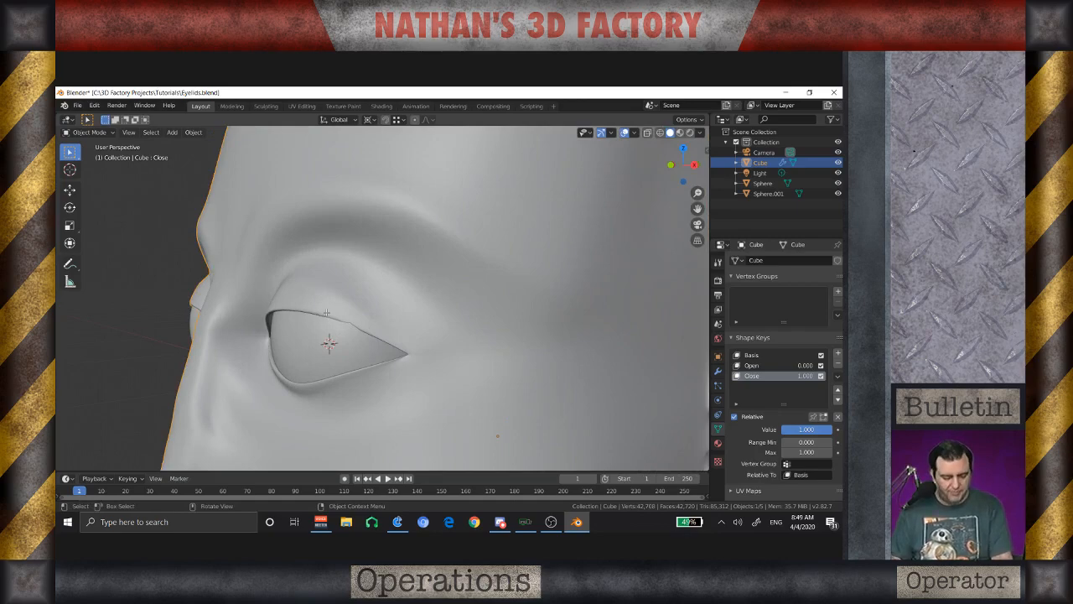
Step: In Edit Mode, rotate the upper eyelid rim down about 36.3° around the global X axis for the Close shape key
{"action": "key", "text": "Tab"}
{"action": "middle_click_drag", "start_coordinate": [325, 317], "coordinate": [396, 336]}
{"action": "key", "text": "r"}
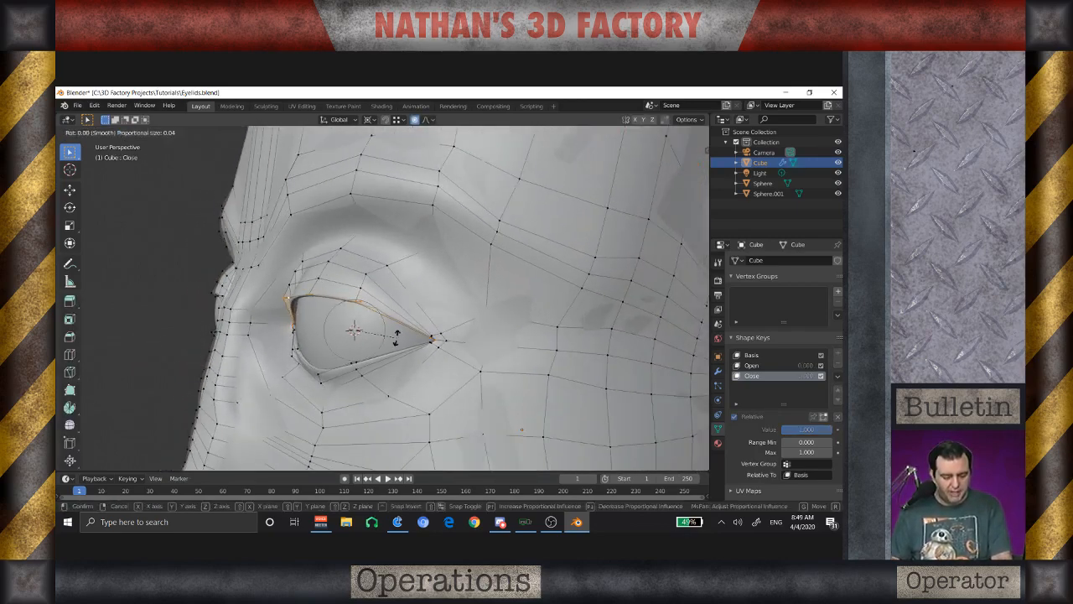
{"action": "key", "text": "x"}
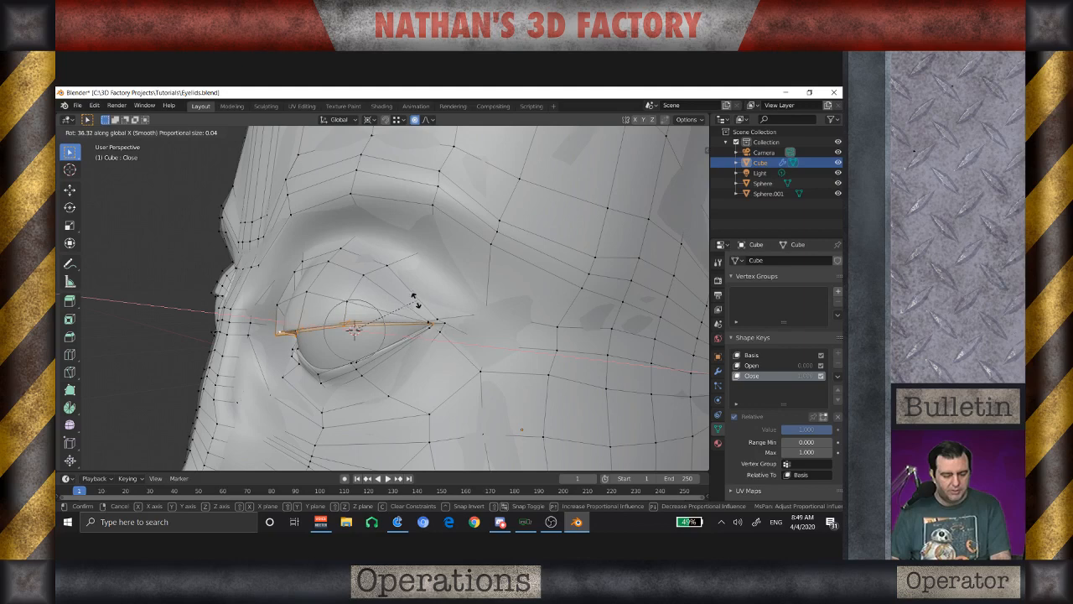
{"action": "left_click", "coordinate": [414, 300]}
Step: Move the rotated upper eyelid rim about 0.0091 m along the global Y axis
{"action": "key", "text": "g"}
{"action": "key", "text": "y"}
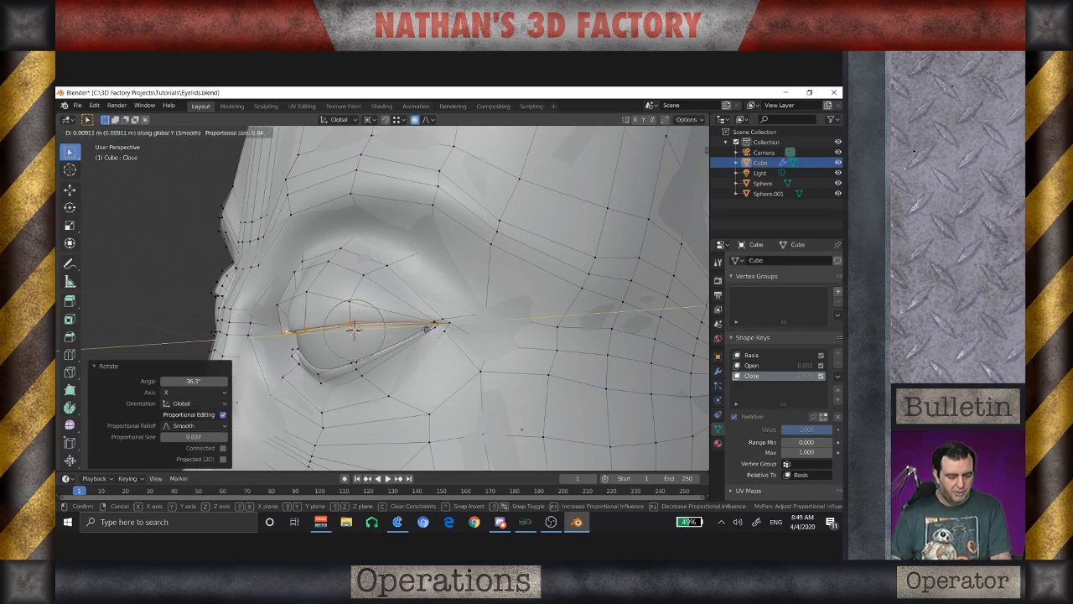
{"action": "left_click", "coordinate": [425, 328]}
{"action": "scroll", "coordinate": [424, 326], "scroll_direction": "down", "scroll_amount": 3}
{"action": "middle_click_drag", "start_coordinate": [332, 315], "coordinate": [356, 313]}
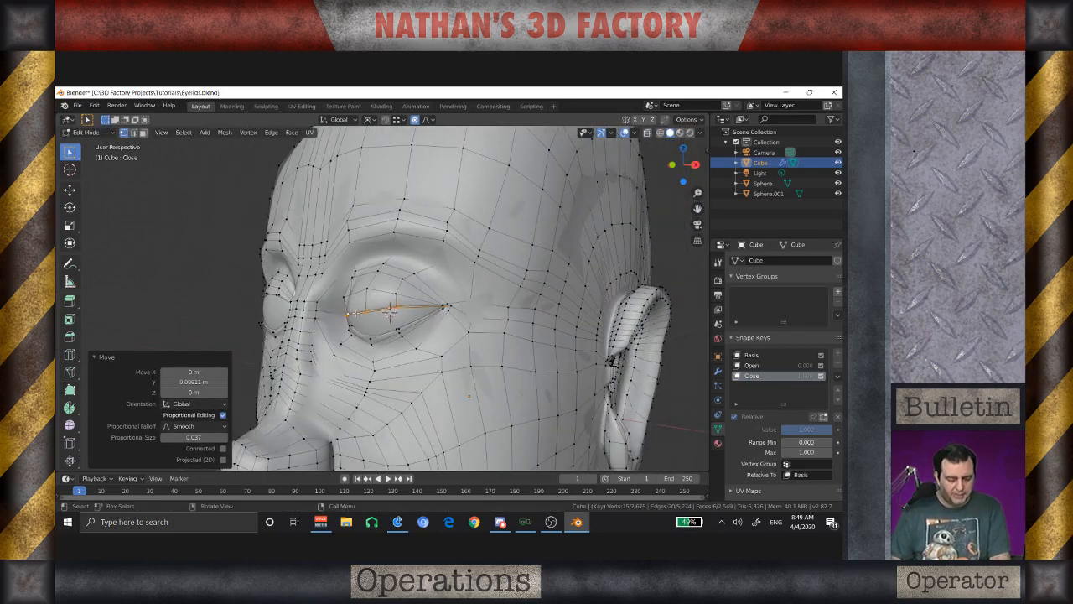
Step: Deselect the eyelid rim, return to Object Mode and set the Close shape key's value to 0
{"action": "scroll", "coordinate": [390, 312], "scroll_direction": "up", "scroll_amount": 4}
{"action": "middle_click_drag", "start_coordinate": [392, 351], "coordinate": [358, 352]}
{"action": "left_click", "coordinate": [158, 224]}
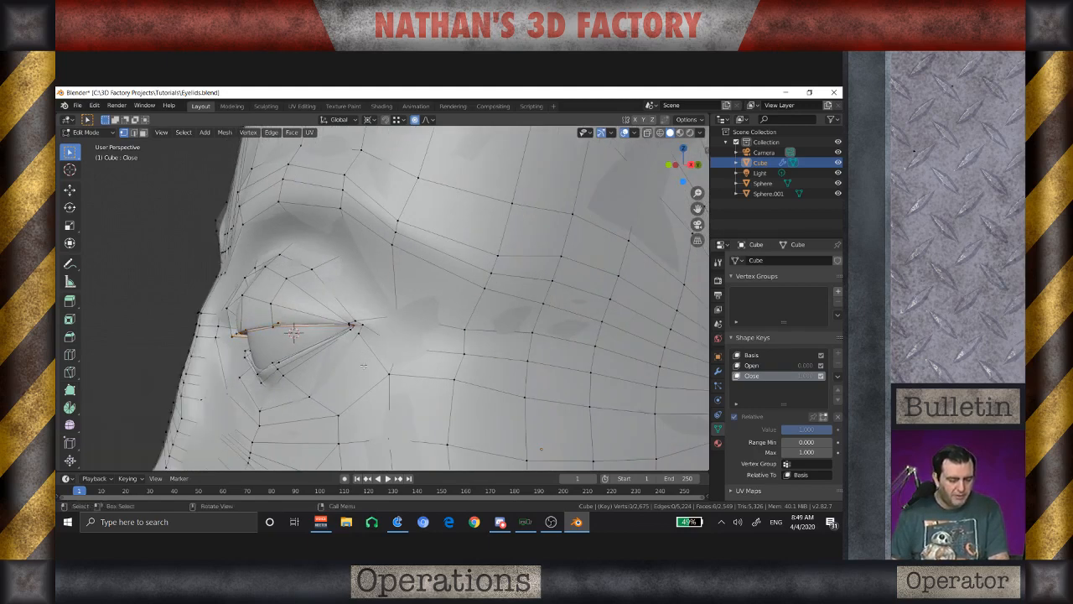
{"action": "key", "text": "Tab"}
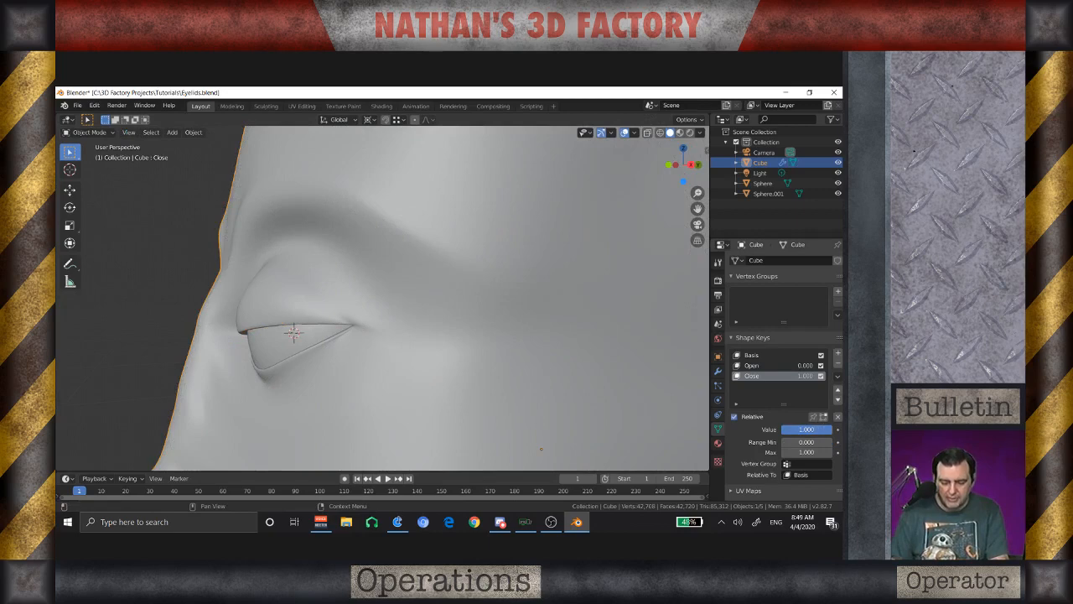
{"action": "left_click_drag", "start_coordinate": [819, 429], "coordinate": [783, 429]}
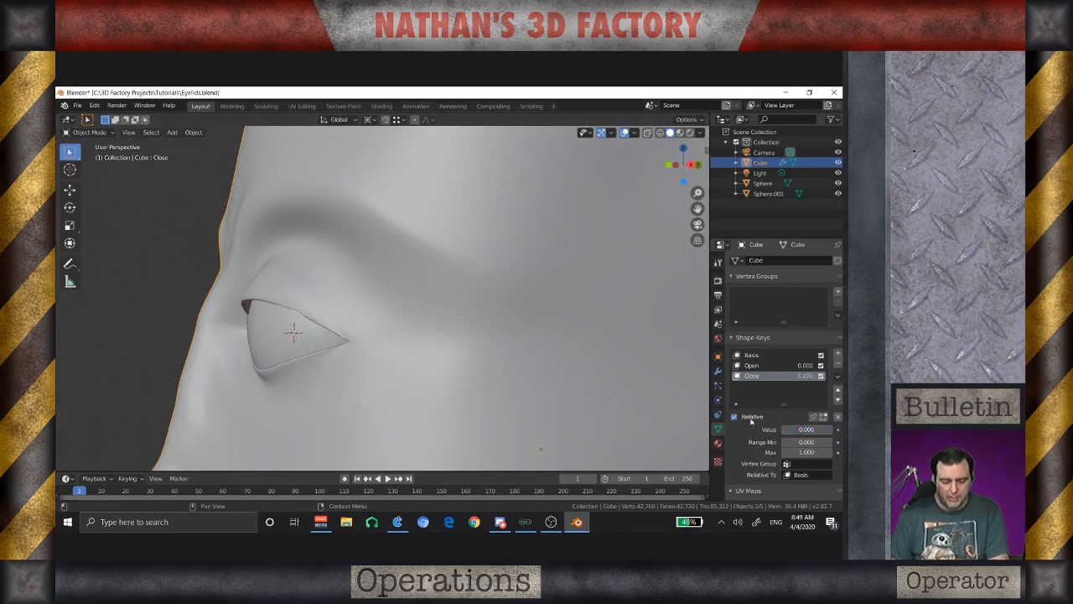
Step: Set the Open shape key's value to 1, and the Close shape key's value to 1 as well
{"action": "left_click", "coordinate": [774, 366]}
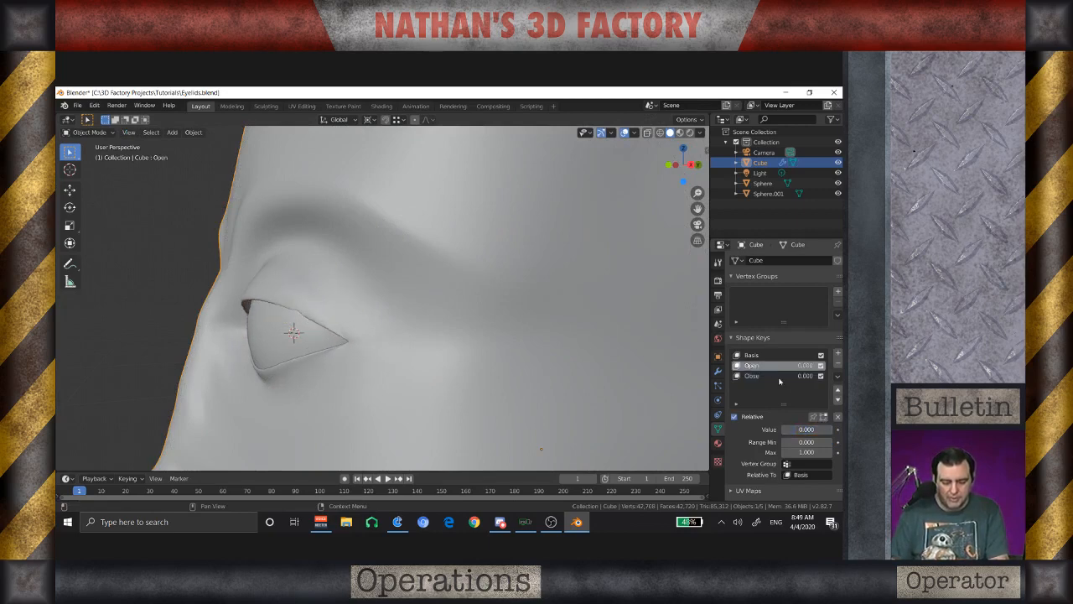
{"action": "mouse_move", "coordinate": [785, 429]}
{"action": "left_mouse_down"}
{"action": "mouse_move", "coordinate": [831, 429]}
{"action": "mouse_move", "coordinate": [781, 429]}
{"action": "left_mouse_up"}
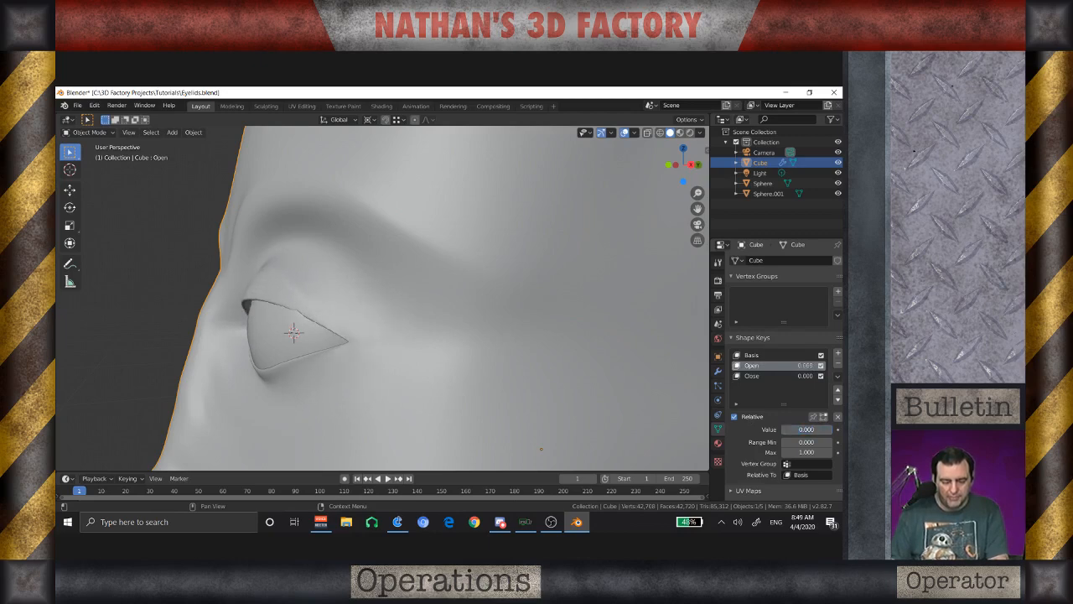
{"action": "scroll", "coordinate": [413, 266], "scroll_direction": "down", "scroll_amount": 6}
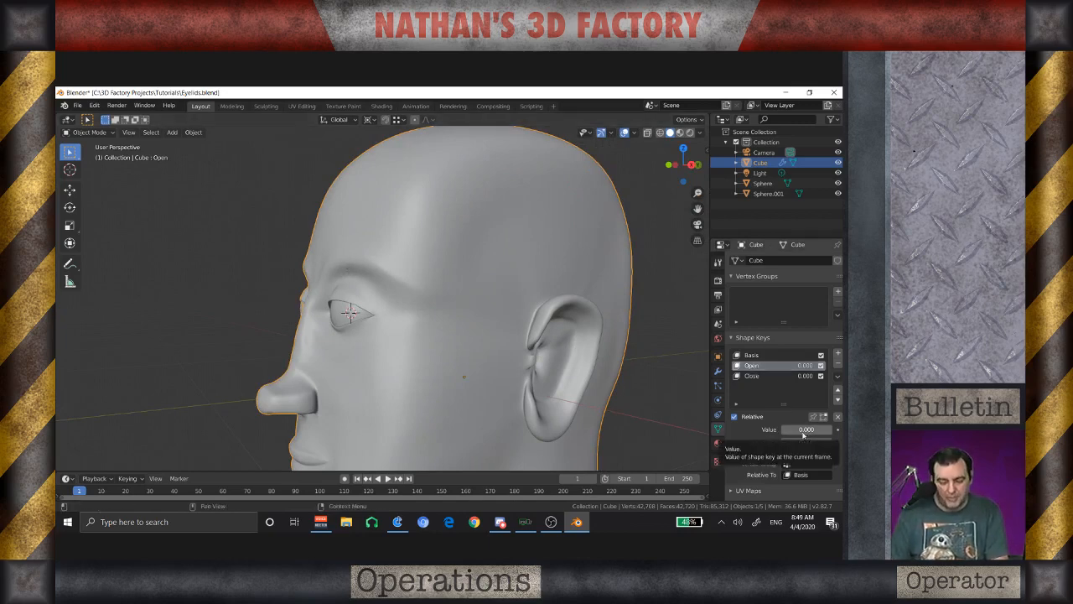
{"action": "left_click_drag", "start_coordinate": [783, 429], "coordinate": [831, 429]}
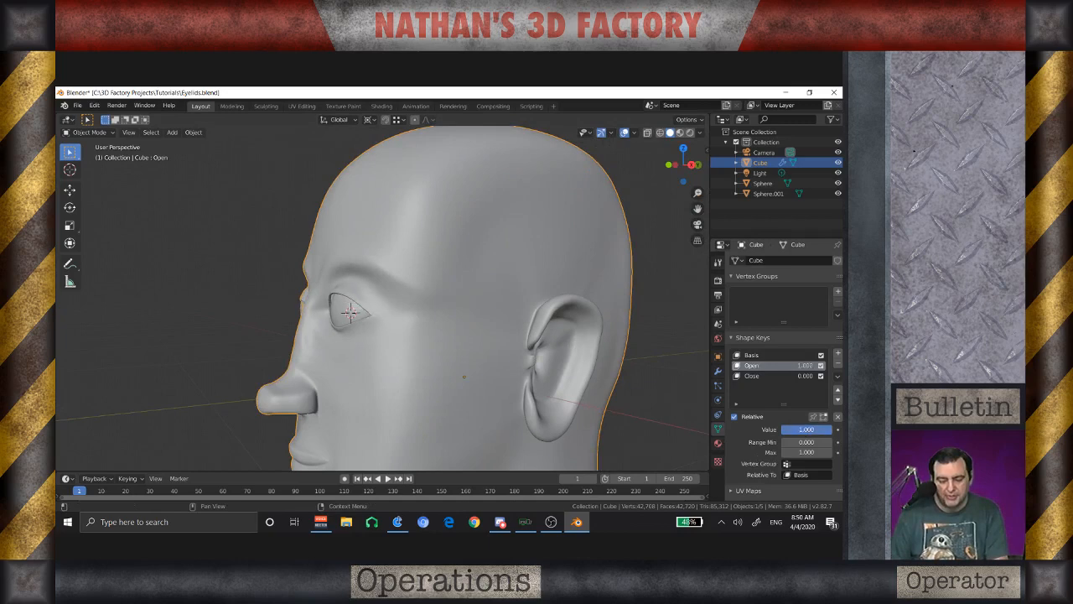
{"action": "left_click", "coordinate": [749, 376]}
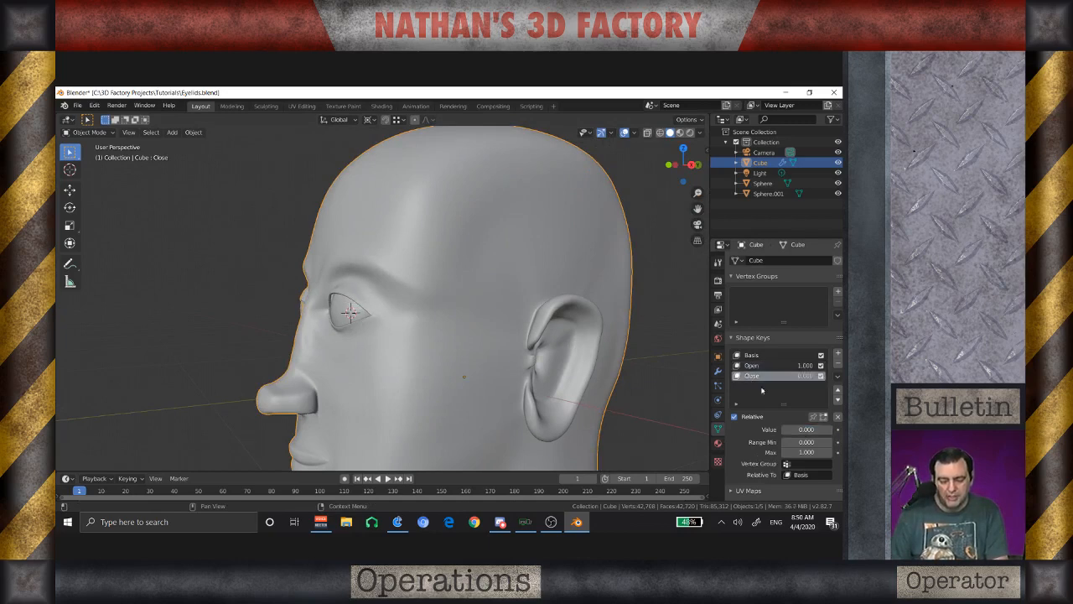
{"action": "left_click_drag", "start_coordinate": [784, 429], "coordinate": [831, 429]}
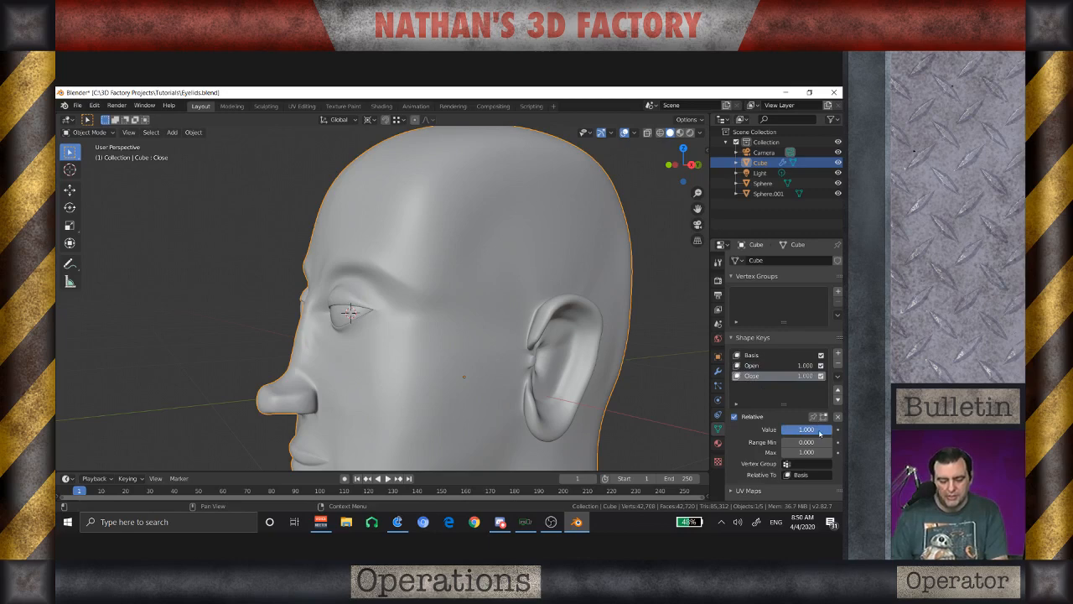
Step: Reset the Open shape key's value to 0, followed by the Close shape key's value to 0
{"action": "left_click", "coordinate": [751, 366]}
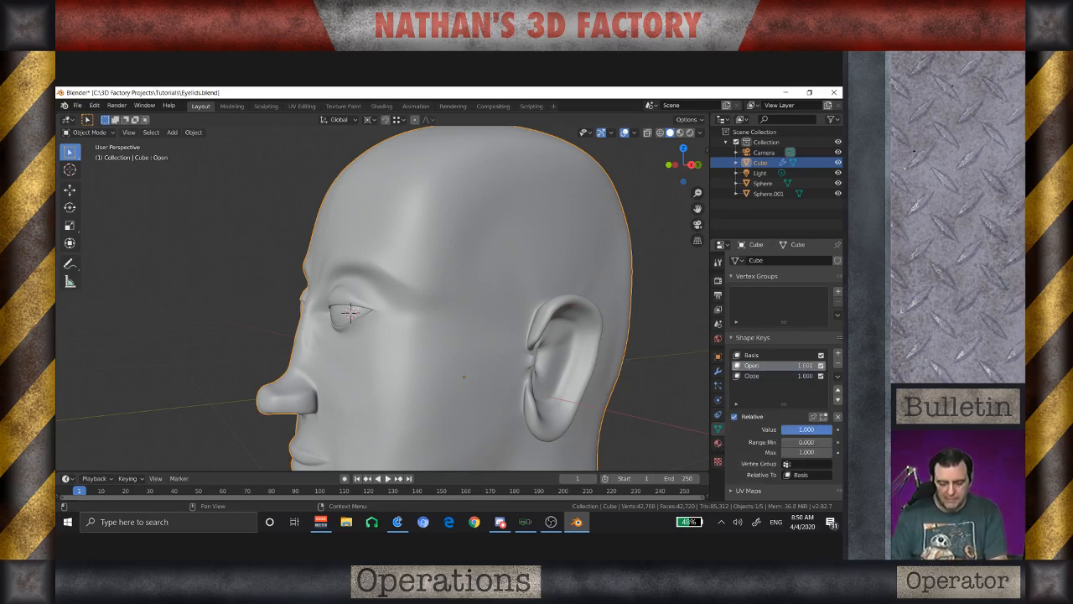
{"action": "mouse_move", "coordinate": [825, 431]}
{"action": "left_mouse_down"}
{"action": "mouse_move", "coordinate": [781, 429]}
{"action": "mouse_move", "coordinate": [830, 429]}
{"action": "left_mouse_up"}
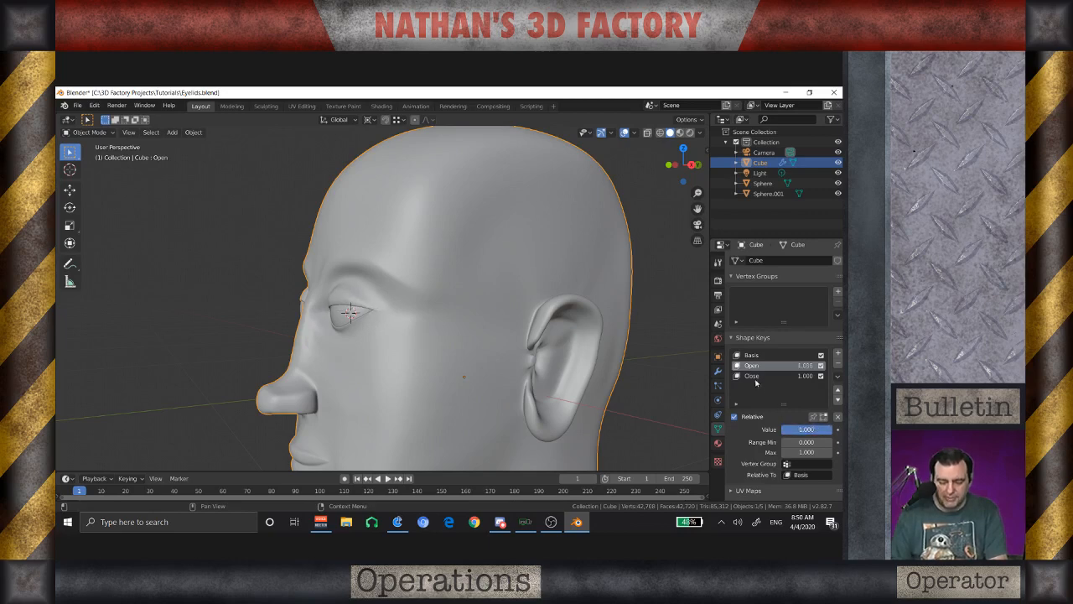
{"action": "left_click_drag", "start_coordinate": [813, 429], "coordinate": [781, 430]}
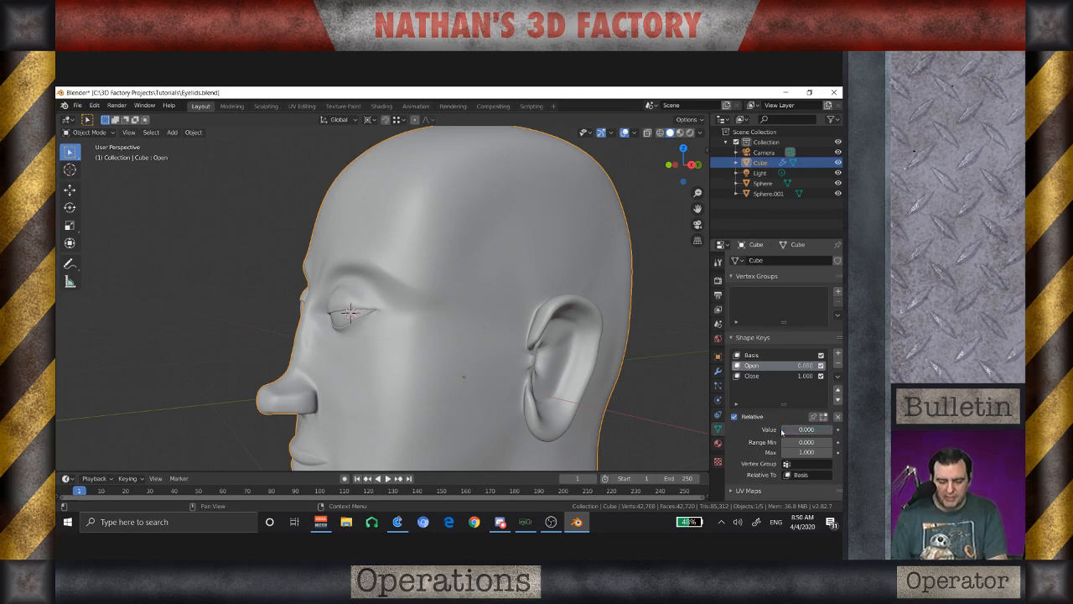
{"action": "left_click", "coordinate": [752, 378]}
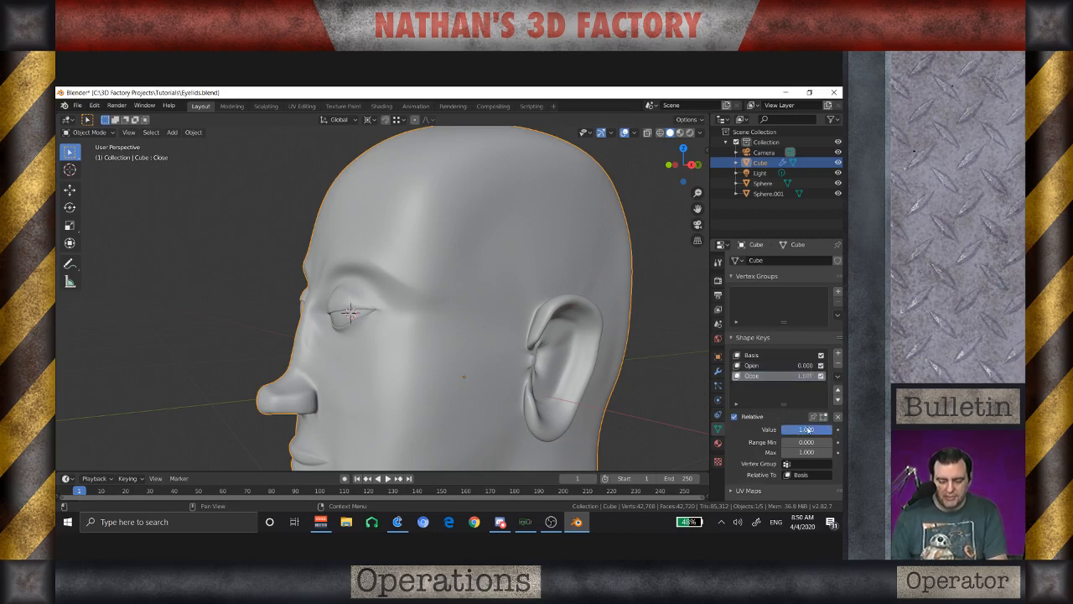
{"action": "left_click_drag", "start_coordinate": [830, 429], "coordinate": [782, 429]}
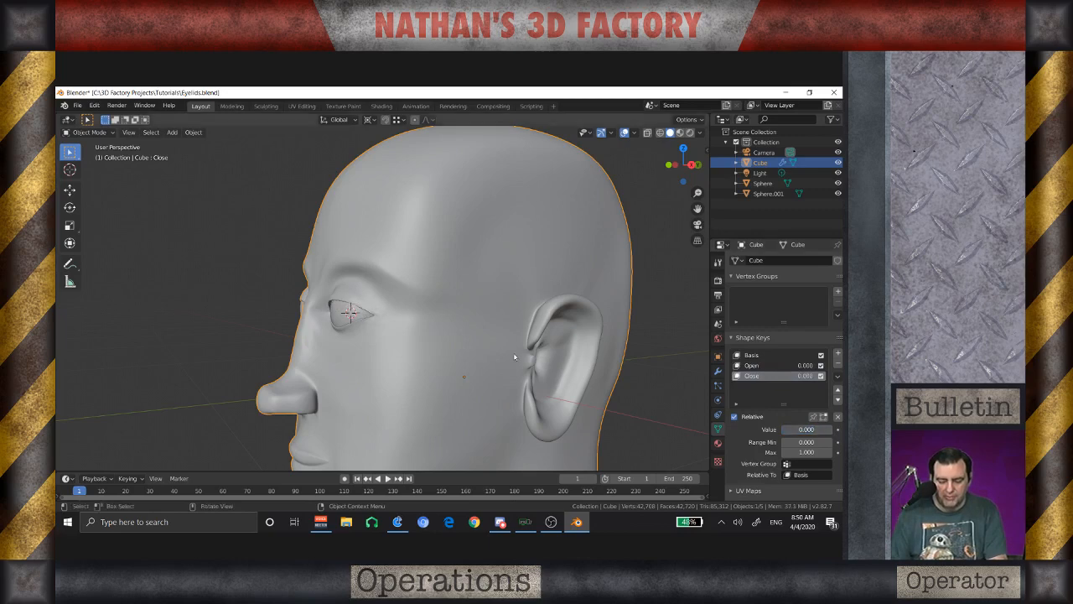
Step: Add an armature at the 3D cursor in the centre of the eye
{"action": "middle_click_drag", "start_coordinate": [443, 269], "coordinate": [416, 255]}
{"action": "scroll", "coordinate": [307, 291], "scroll_direction": "up", "scroll_amount": 2}
{"action": "scroll", "coordinate": [355, 297], "scroll_direction": "up", "scroll_amount": 1}
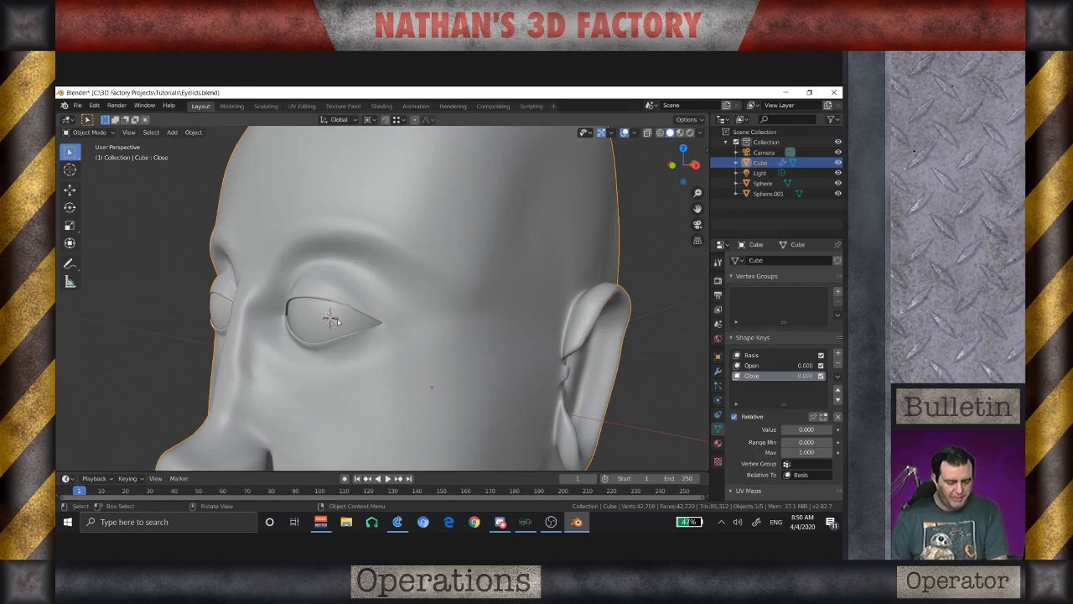
{"action": "middle_click_drag", "start_coordinate": [336, 322], "coordinate": [327, 323]}
{"action": "key", "text": "shift+a"}
{"action": "mouse_move", "coordinate": [327, 323]}
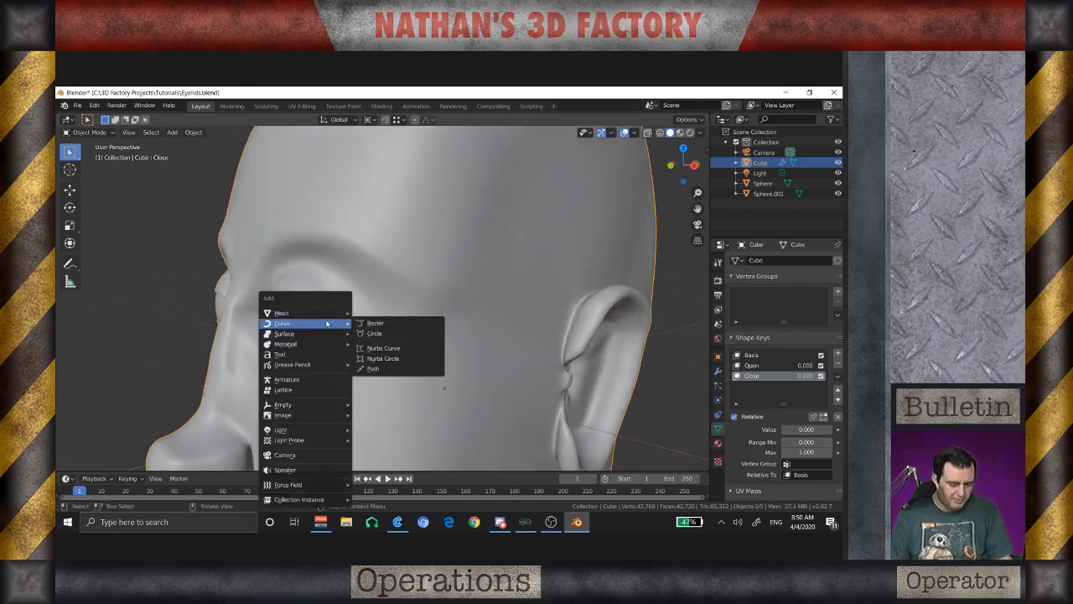
{"action": "left_click", "coordinate": [295, 381]}
{"action": "scroll", "coordinate": [307, 383], "scroll_direction": "down", "scroll_amount": 6}
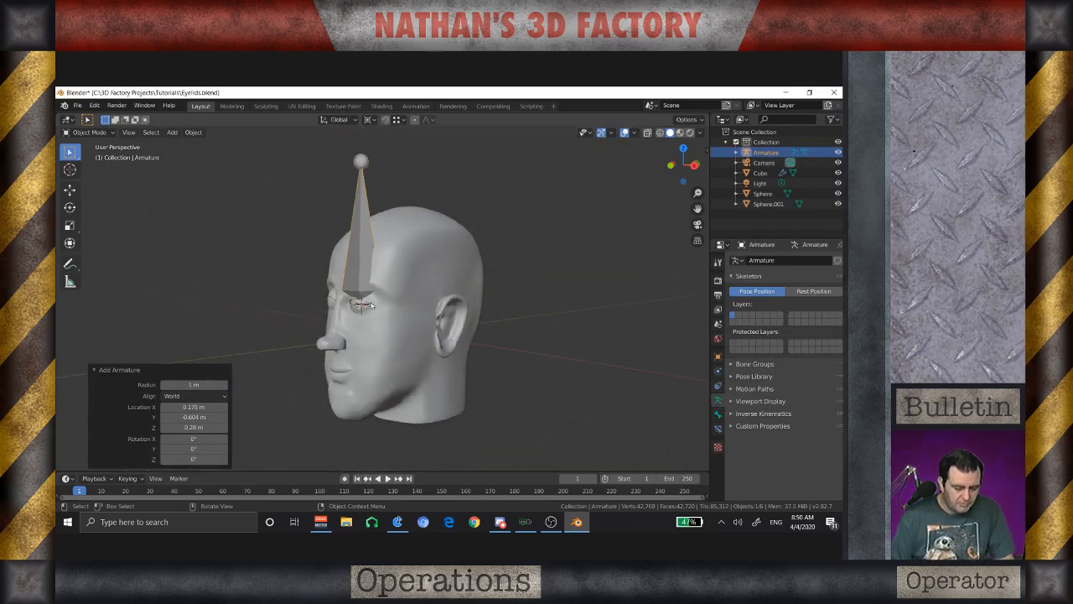
{"action": "middle_click_drag", "start_coordinate": [343, 268], "coordinate": [307, 226]}
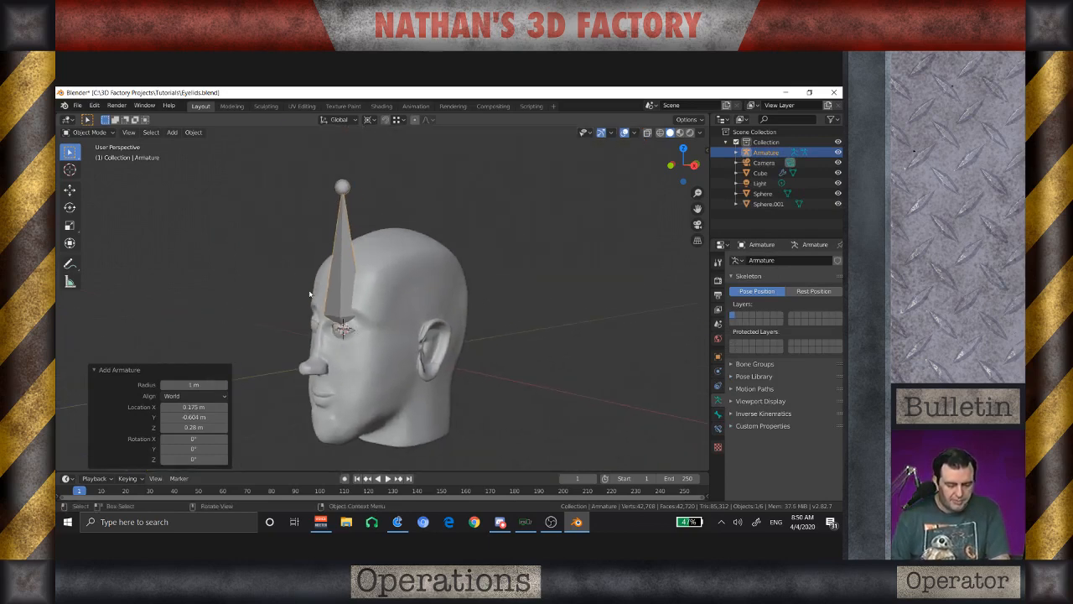
Step: In Edit Mode, shorten the bone by moving its tip down along the global Z axis to about brow height, and return to Object Mode
{"action": "key", "text": "Tab"}
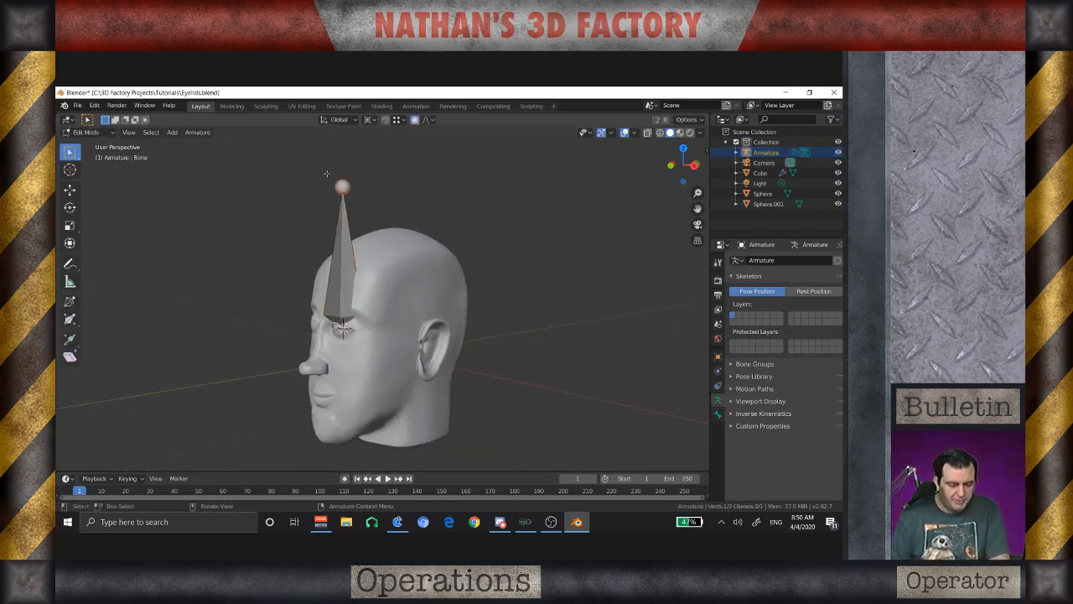
{"action": "key", "text": "g"}
{"action": "key", "text": "z"}
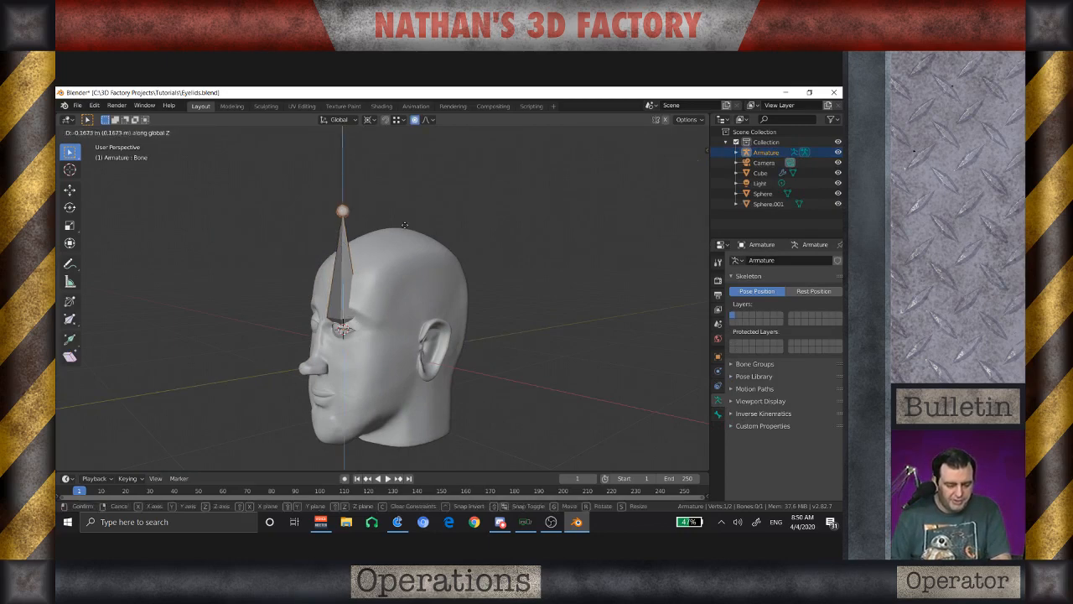
{"action": "left_click", "coordinate": [417, 303]}
{"action": "key", "text": "Tab"}
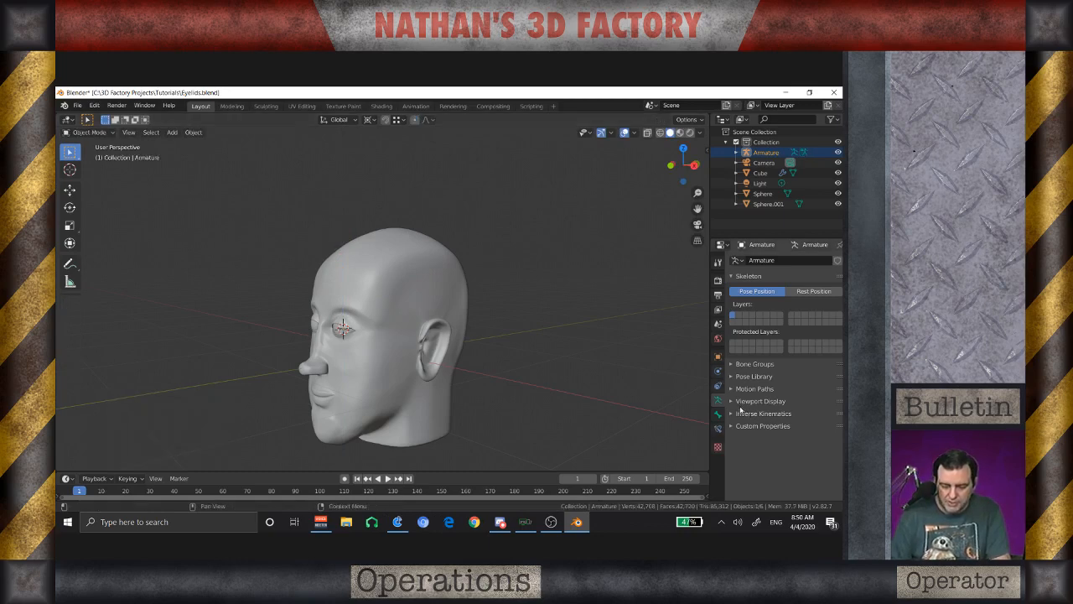
Step: Set the armature's viewport display to In Front so the bone shows through the head
{"action": "left_click", "coordinate": [731, 401]}
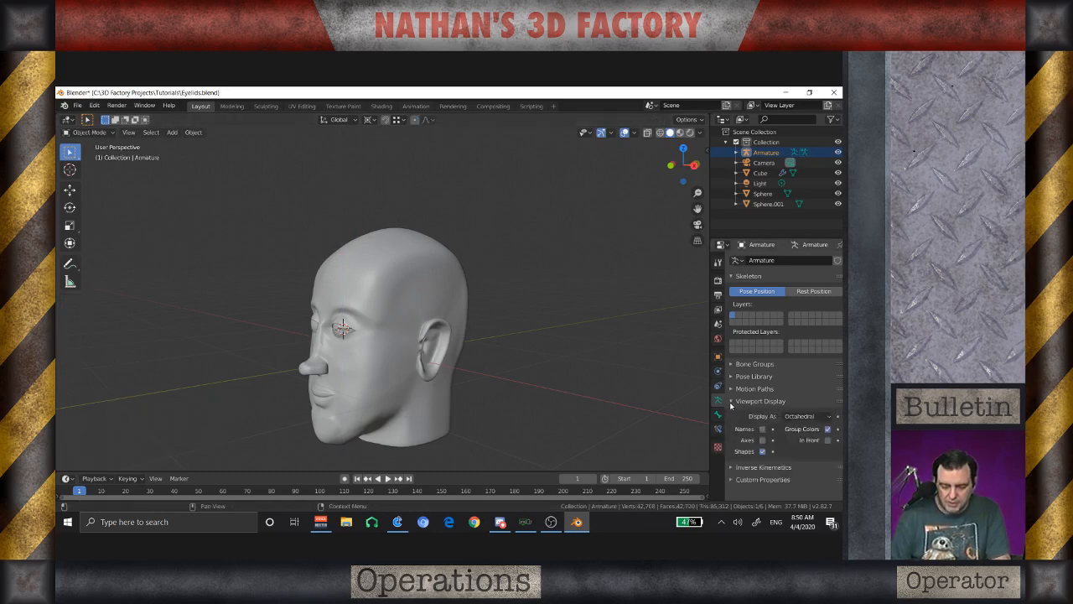
{"action": "left_click", "coordinate": [827, 440]}
{"action": "middle_click_drag", "start_coordinate": [369, 352], "coordinate": [393, 351]}
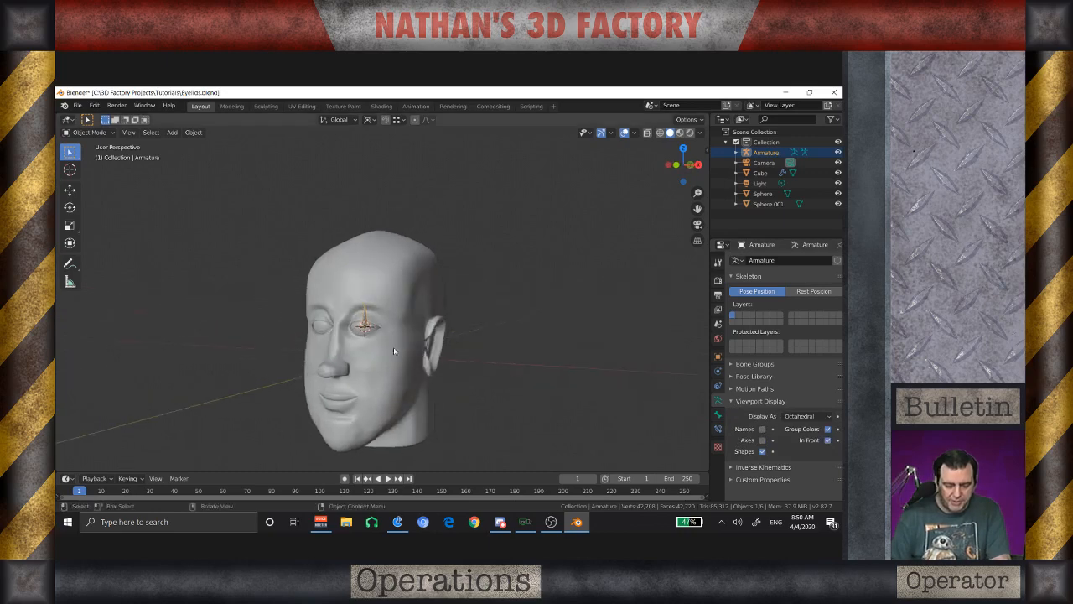
{"action": "scroll", "coordinate": [393, 347], "scroll_direction": "up", "scroll_amount": 6}
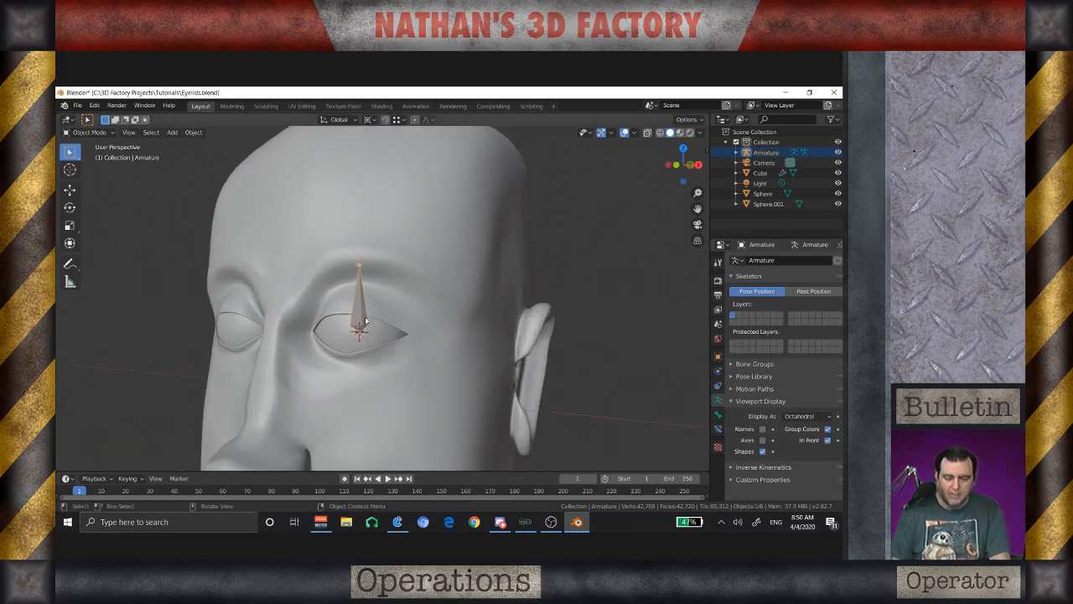
{"action": "middle_click_drag", "start_coordinate": [365, 321], "coordinate": [315, 304]}
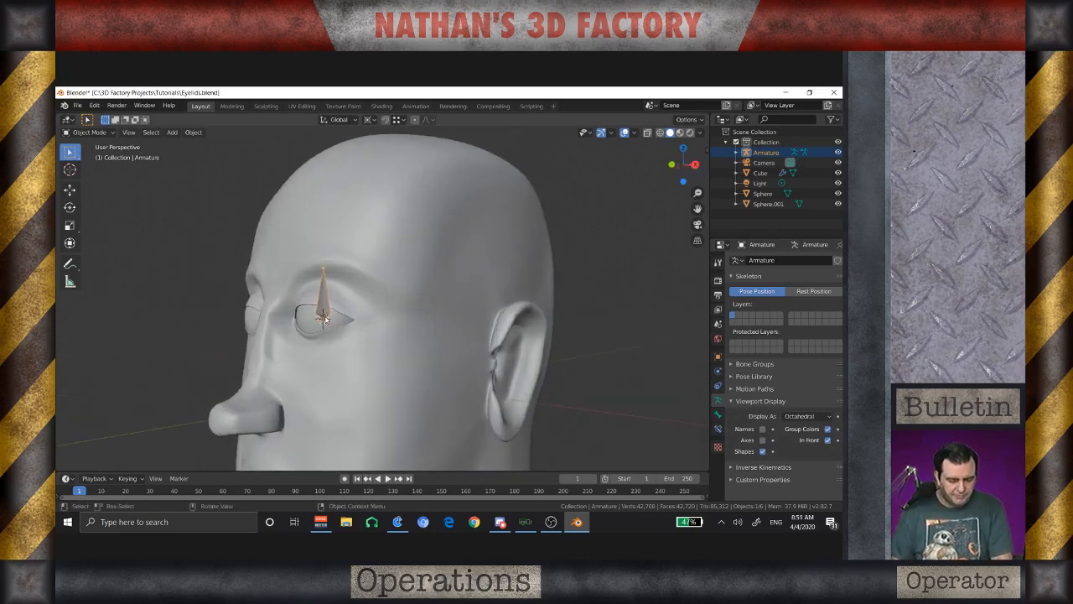
Step: Select the head mesh and add a driver to the Open shape key's value
{"action": "left_click", "coordinate": [368, 293]}
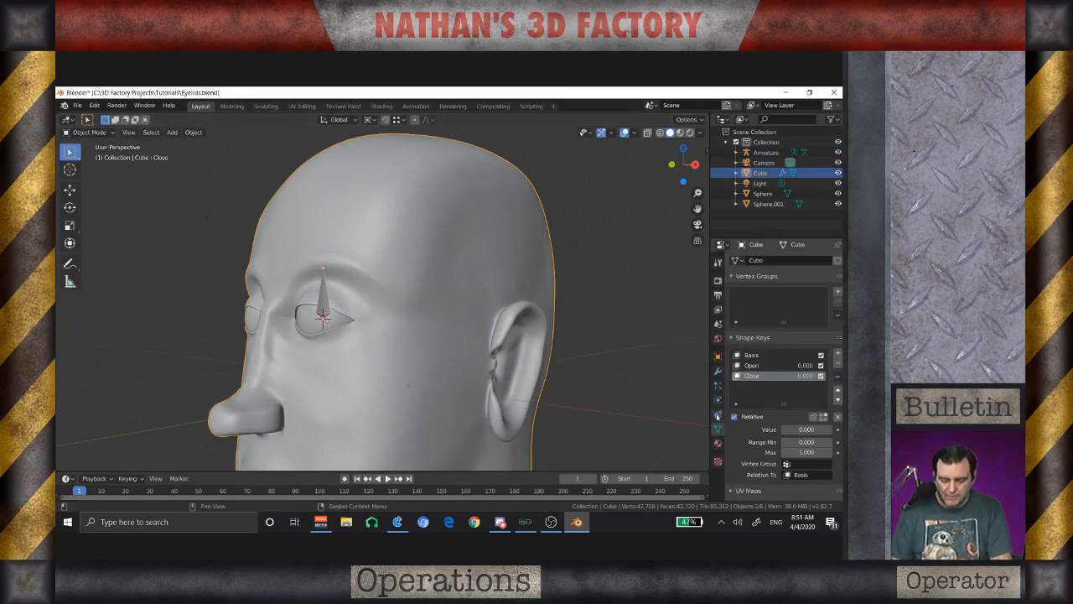
{"action": "left_click", "coordinate": [761, 365]}
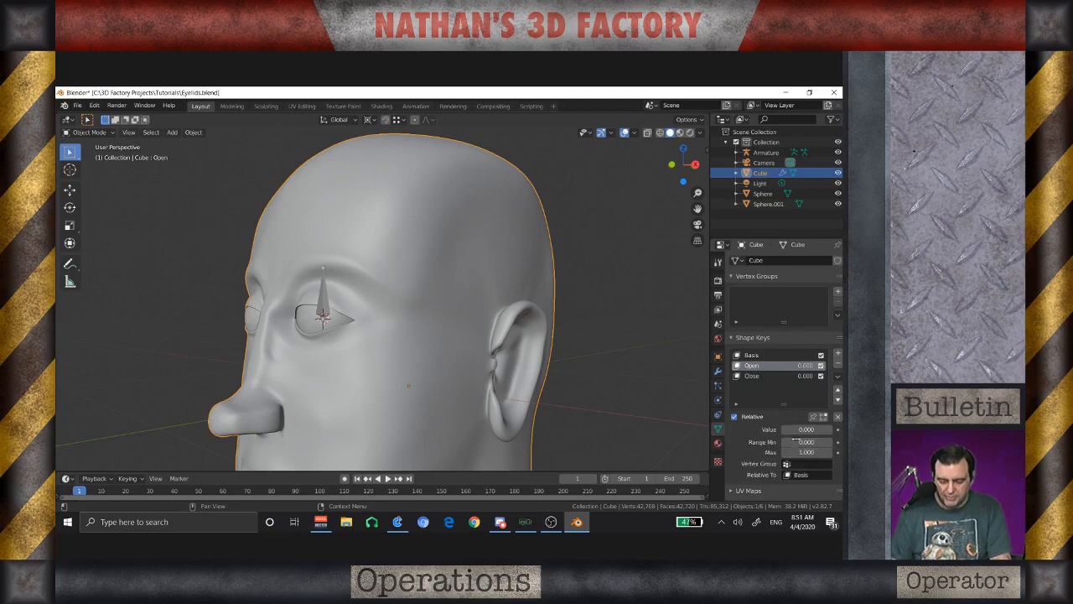
{"action": "right_click", "coordinate": [806, 430]}
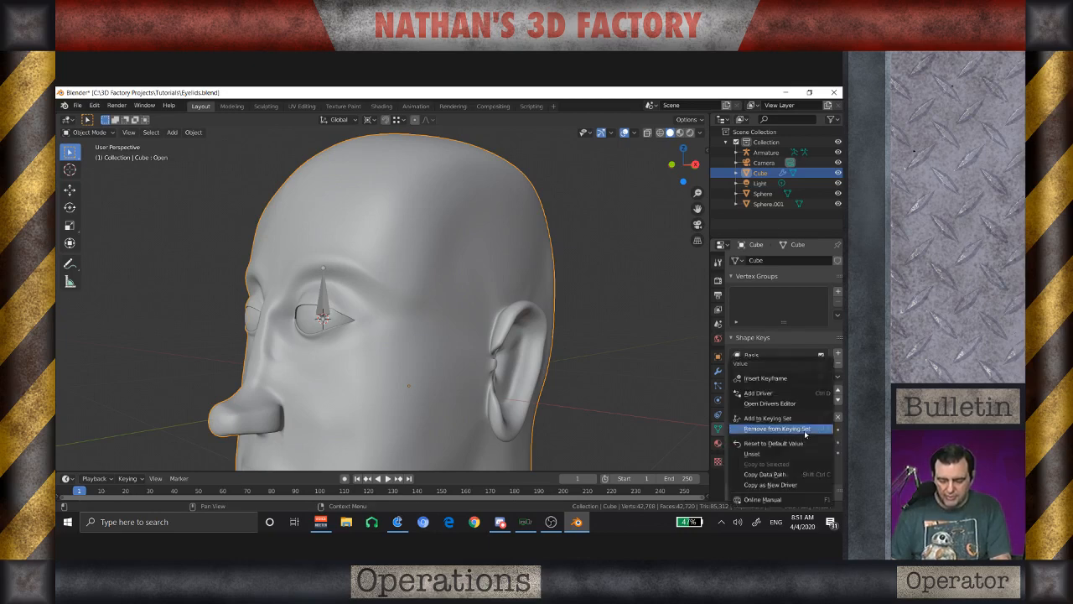
{"action": "left_click", "coordinate": [772, 393]}
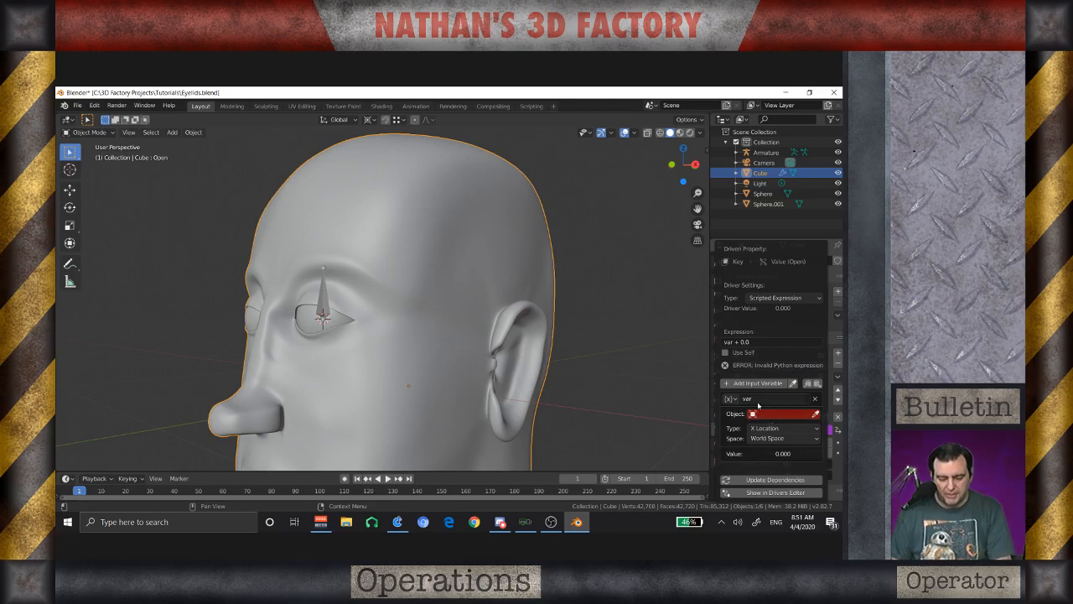
Step: Set the driver variable's target object to Armature and its bone to Bone
{"action": "left_click", "coordinate": [767, 413]}
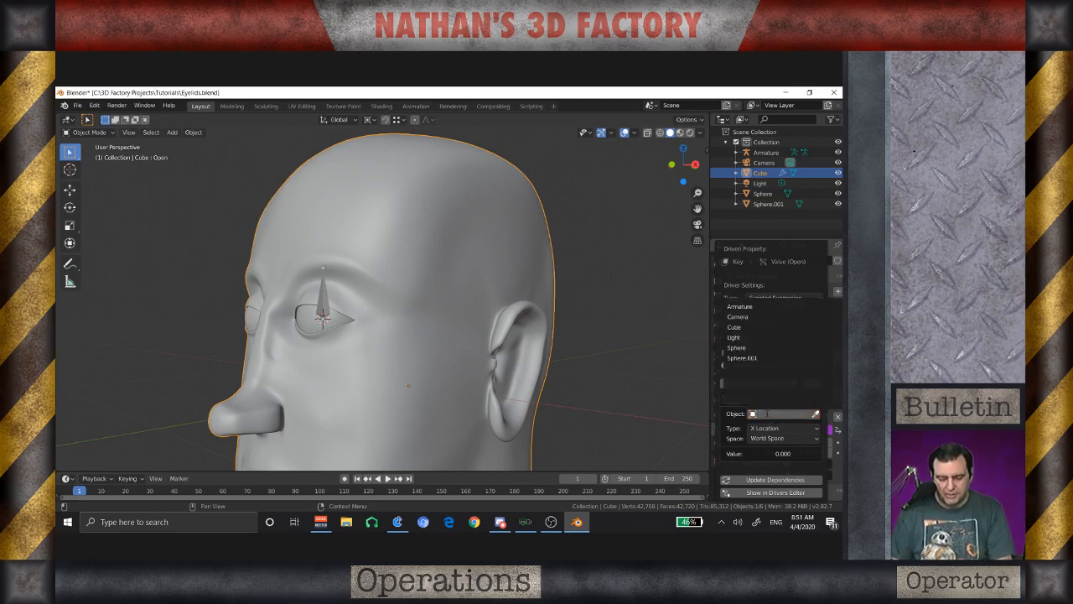
{"action": "left_click", "coordinate": [751, 309]}
{"action": "left_click", "coordinate": [771, 415]}
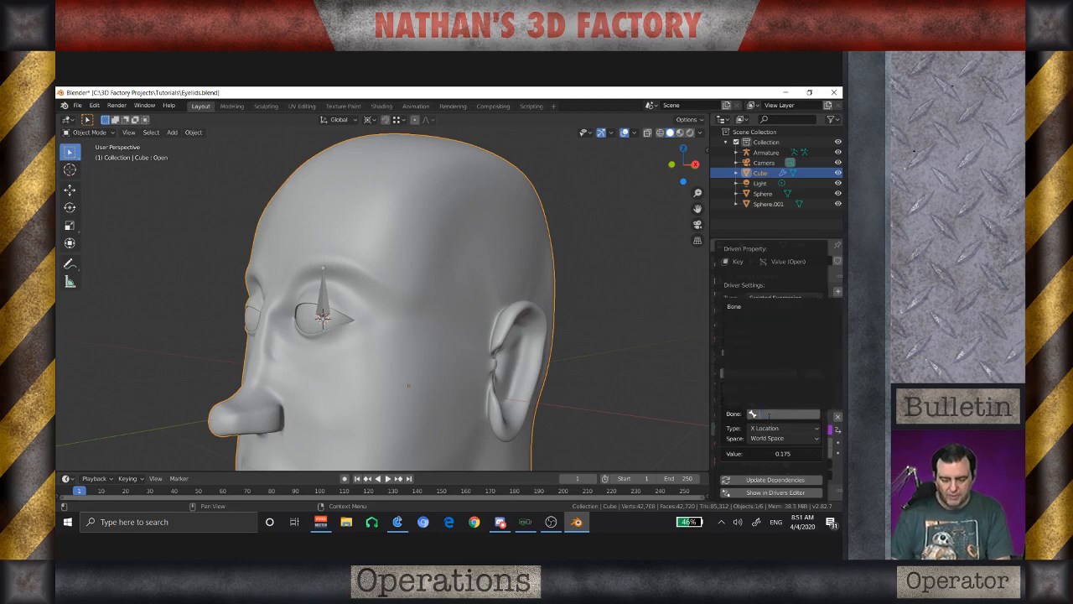
{"action": "left_click", "coordinate": [741, 306]}
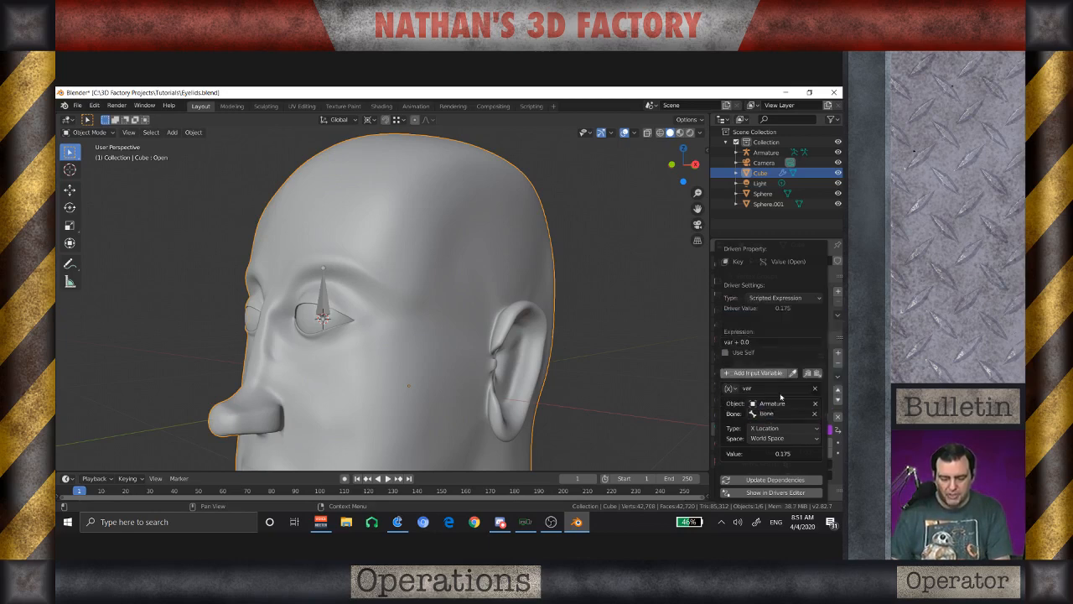
Step: Set the driver variable's type to Z Location and change the driver expression to var*.25
{"action": "left_click", "coordinate": [777, 430]}
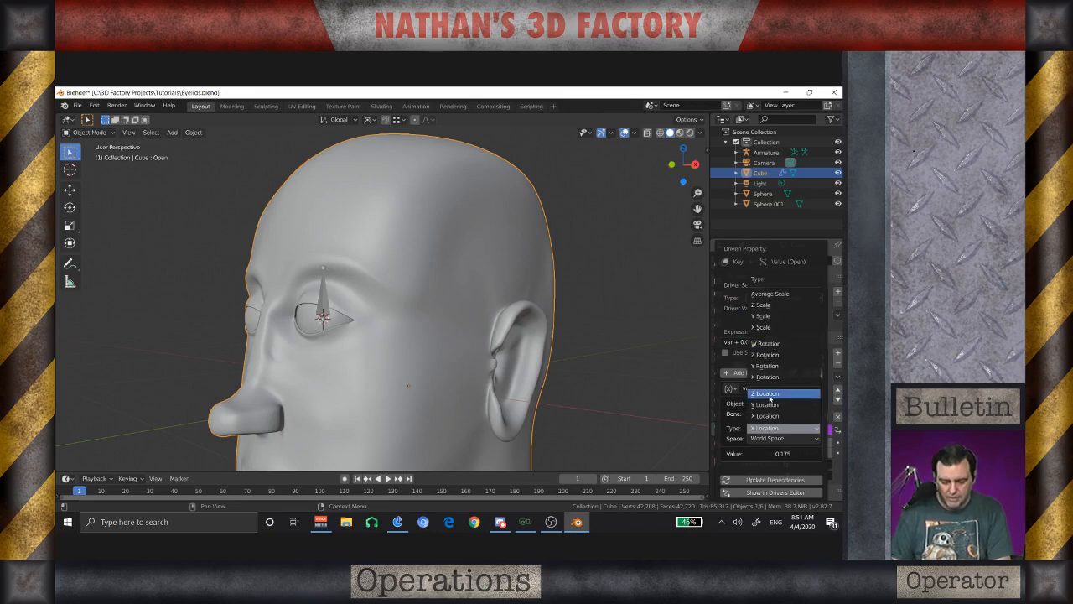
{"action": "left_click", "coordinate": [770, 396]}
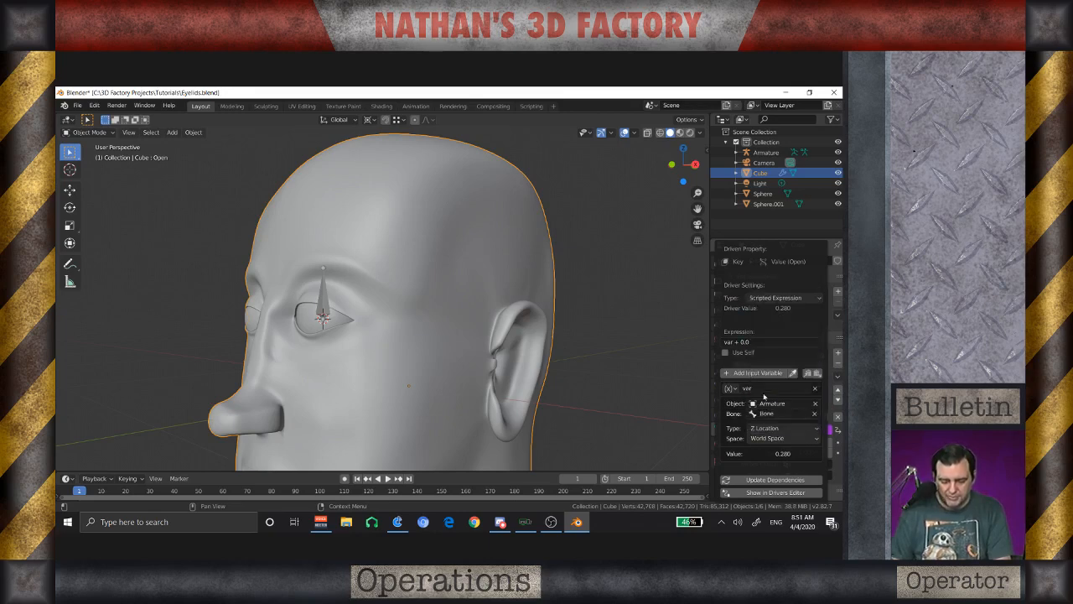
{"action": "left_click", "coordinate": [754, 344]}
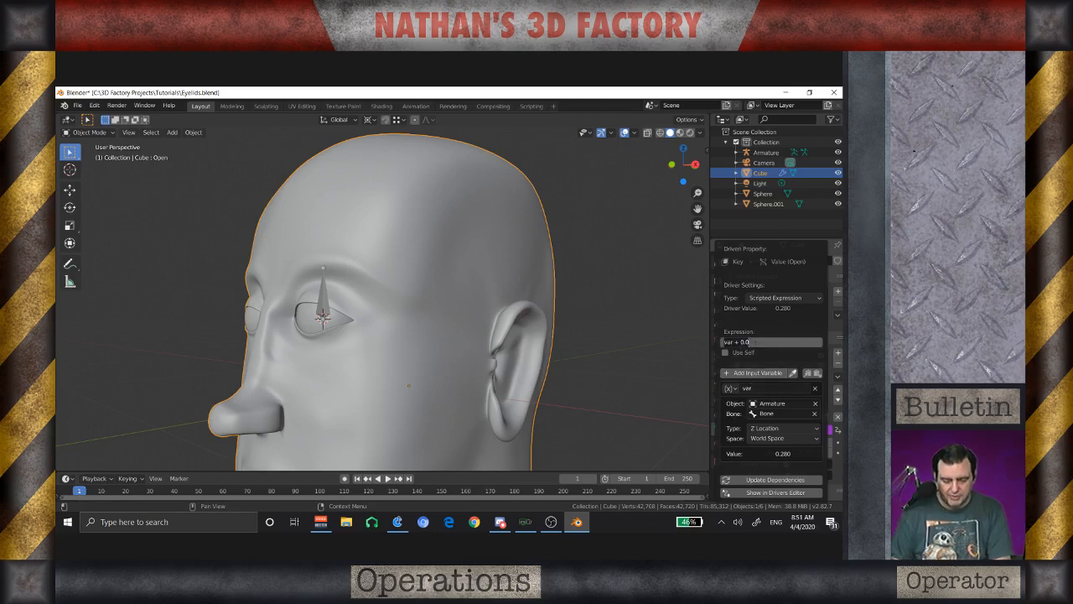
{"action": "type", "text": "var"}
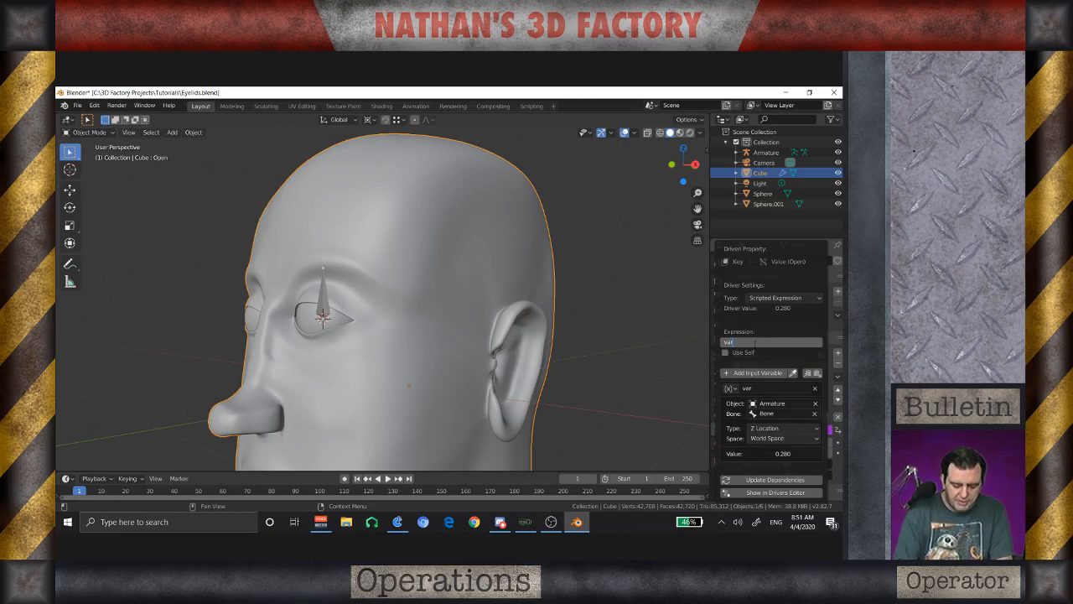
{"action": "type", "text": "*"}
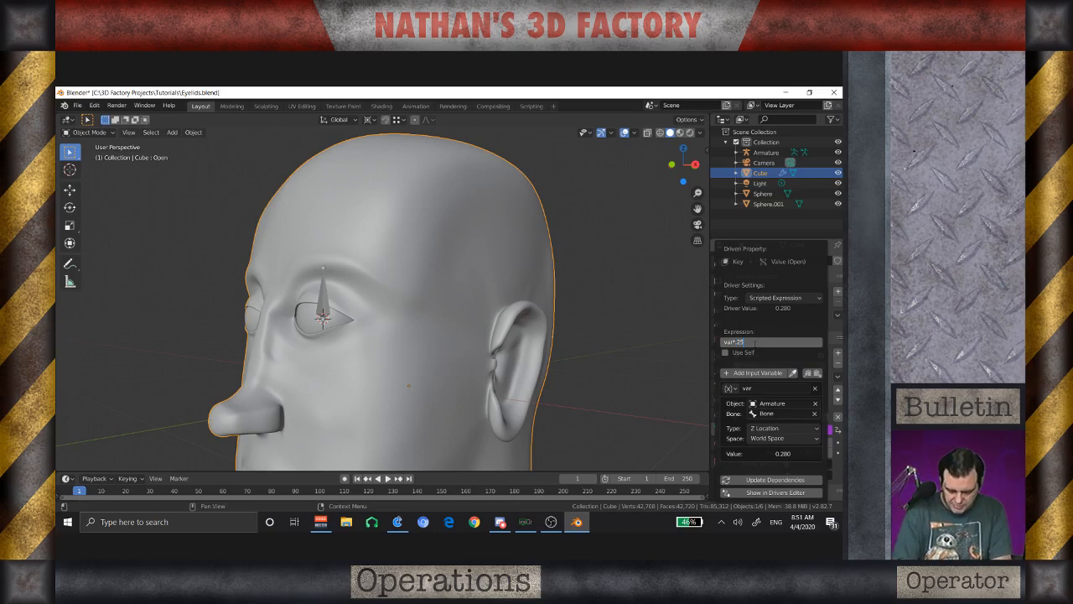
{"action": "type", "text": ".25"}
{"action": "key", "text": "Return"}
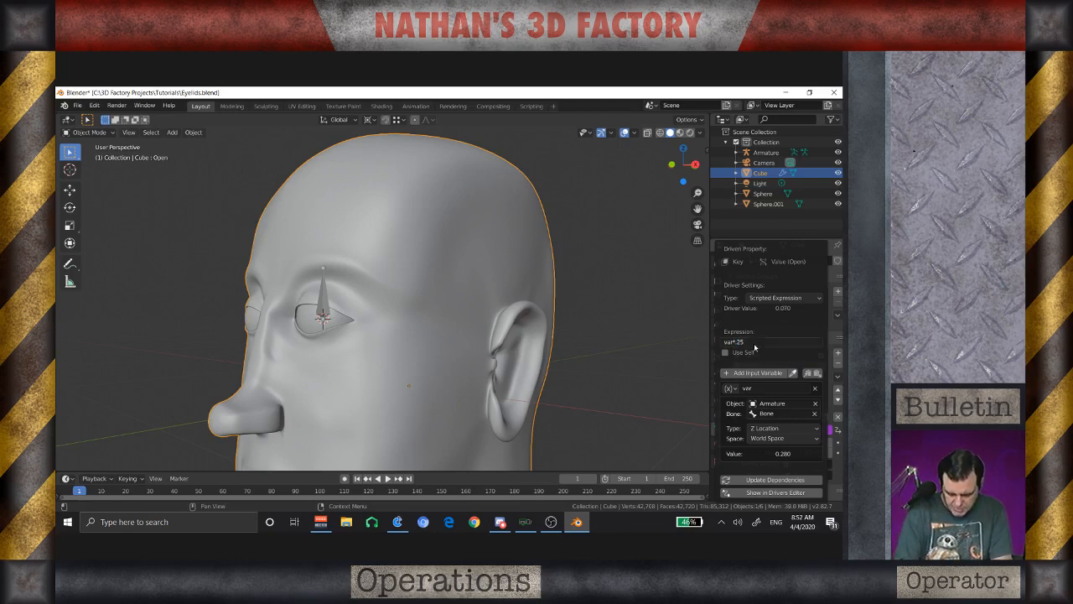
{"action": "left_click", "coordinate": [320, 299]}
{"action": "key", "text": "g"}
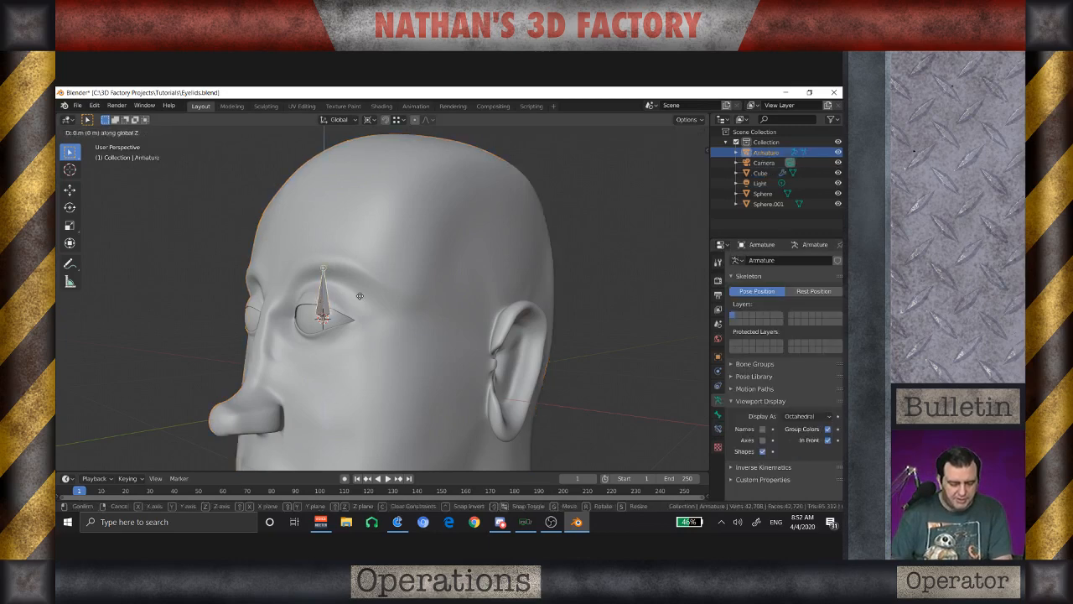
{"action": "key", "text": "z"}
{"action": "key", "text": "Escape"}
Step: Test the Open driver in Pose Mode by moving the armature's bone along the global Z axis, and cancel the move
{"action": "key", "text": "ctrl+Tab"}
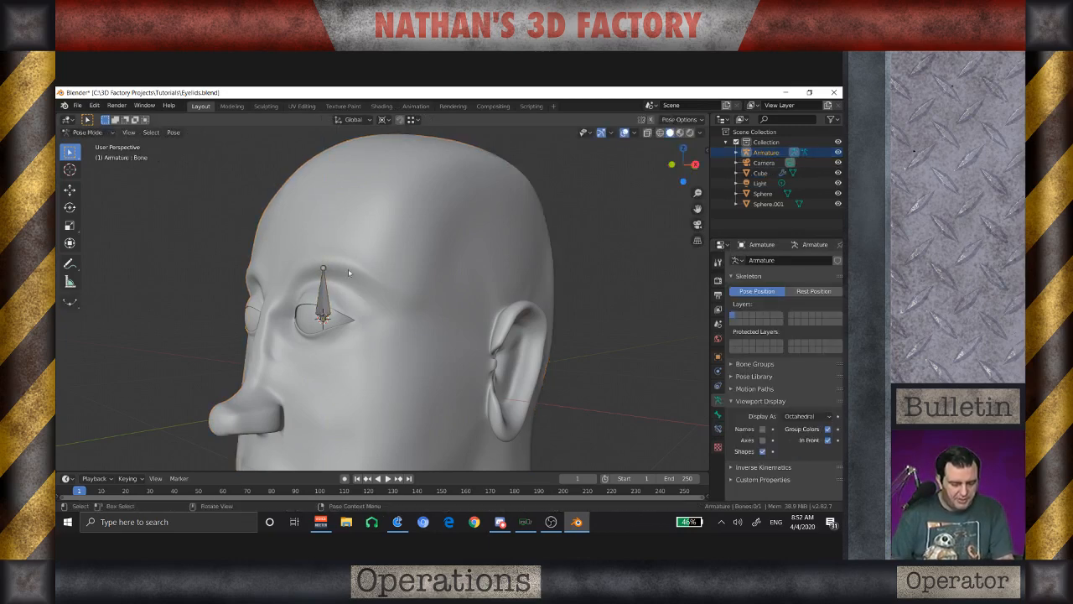
{"action": "left_click", "coordinate": [325, 292]}
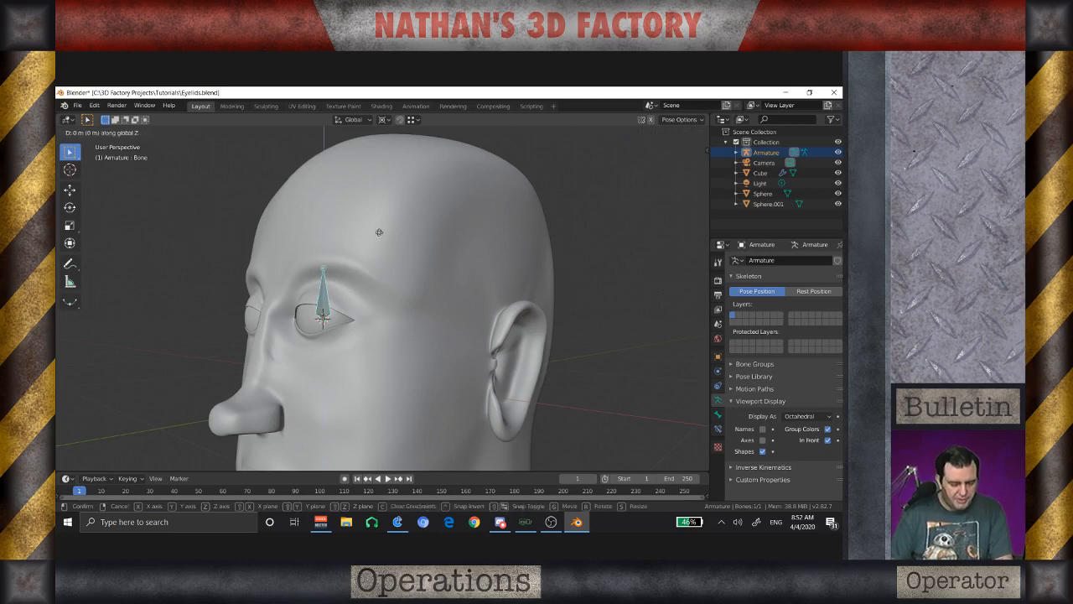
{"action": "key", "text": "z"}
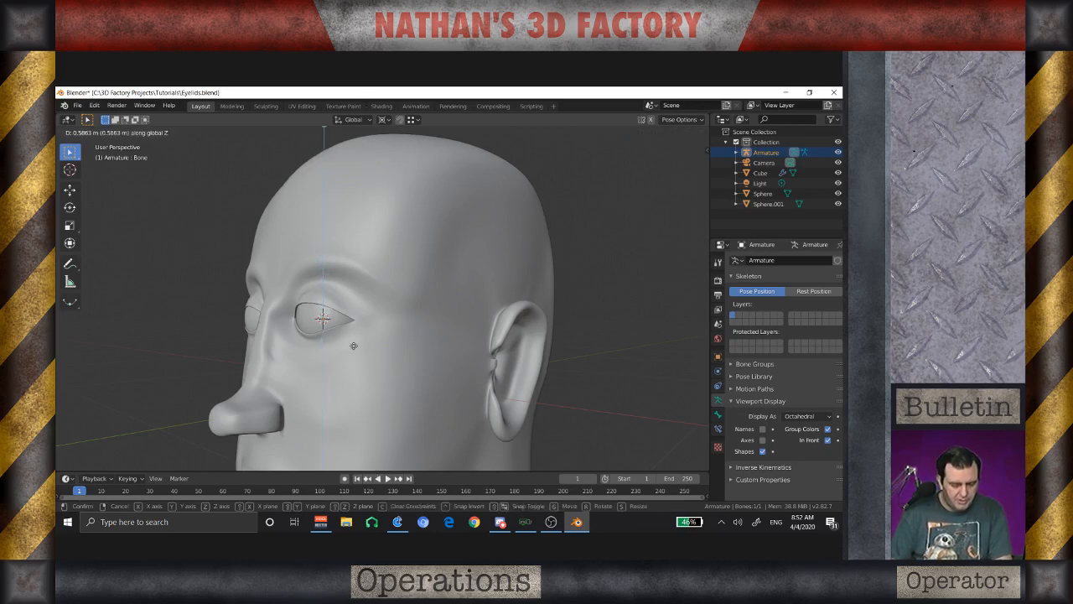
{"action": "key", "text": "Escape"}
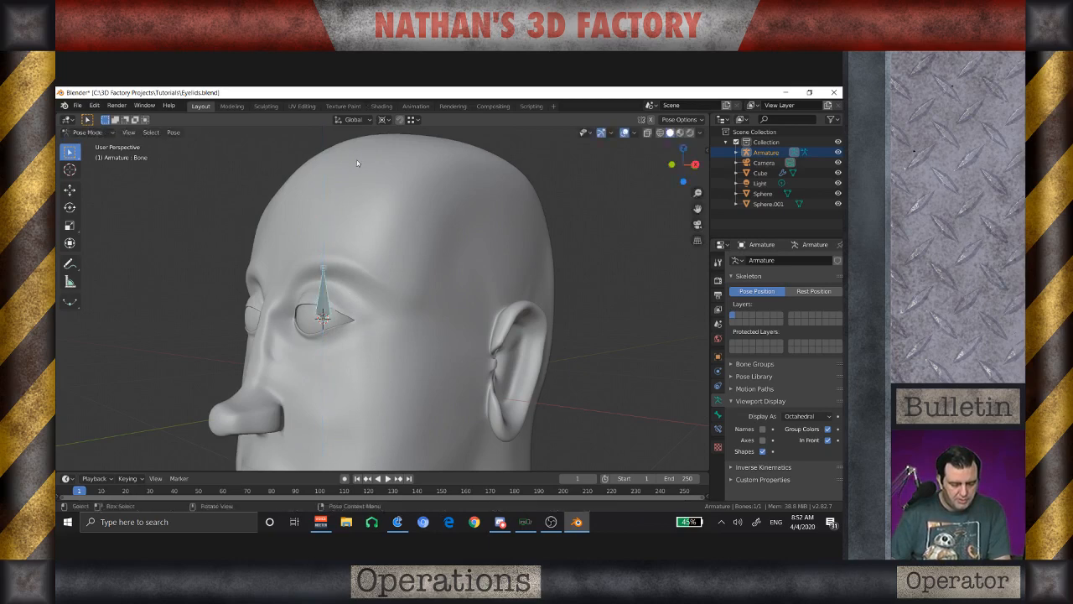
Step: Return the armature to Object Mode and select the head mesh
{"action": "key", "text": "Tab"}
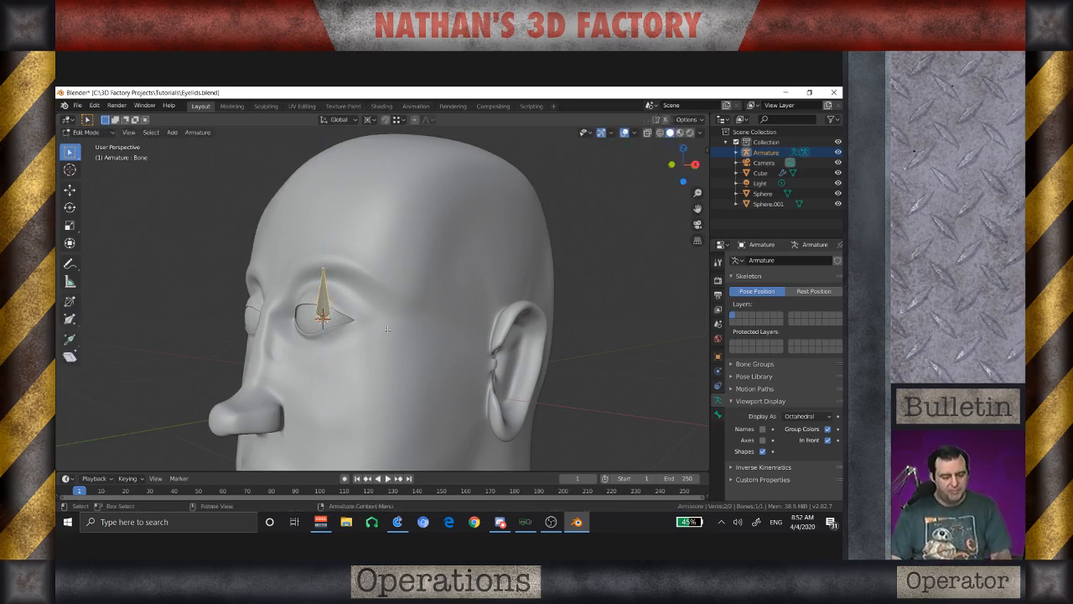
{"action": "key", "text": "Tab"}
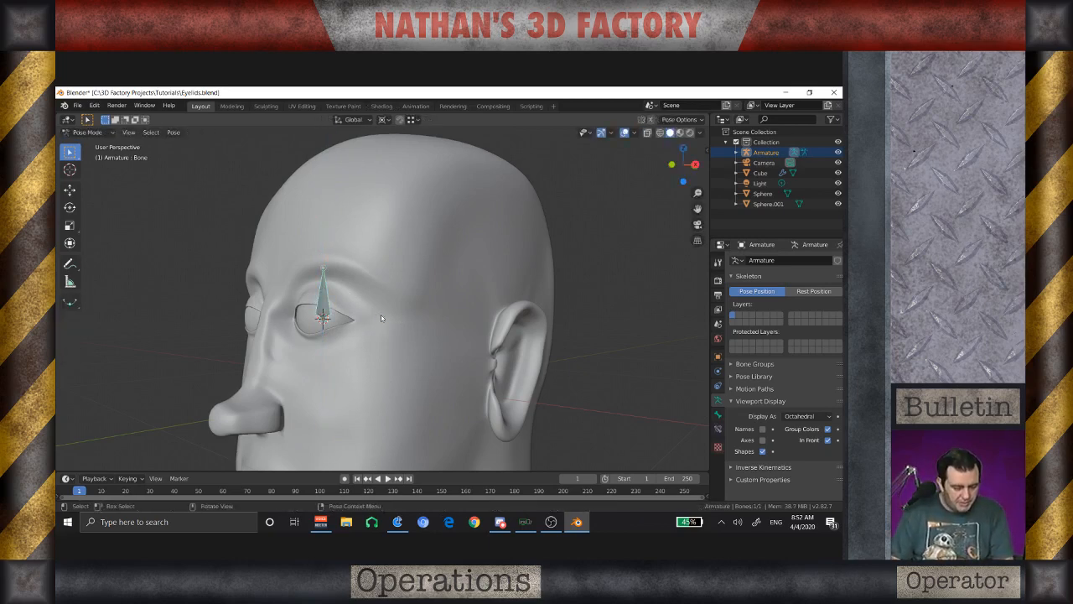
{"action": "key", "text": "ctrl+Tab"}
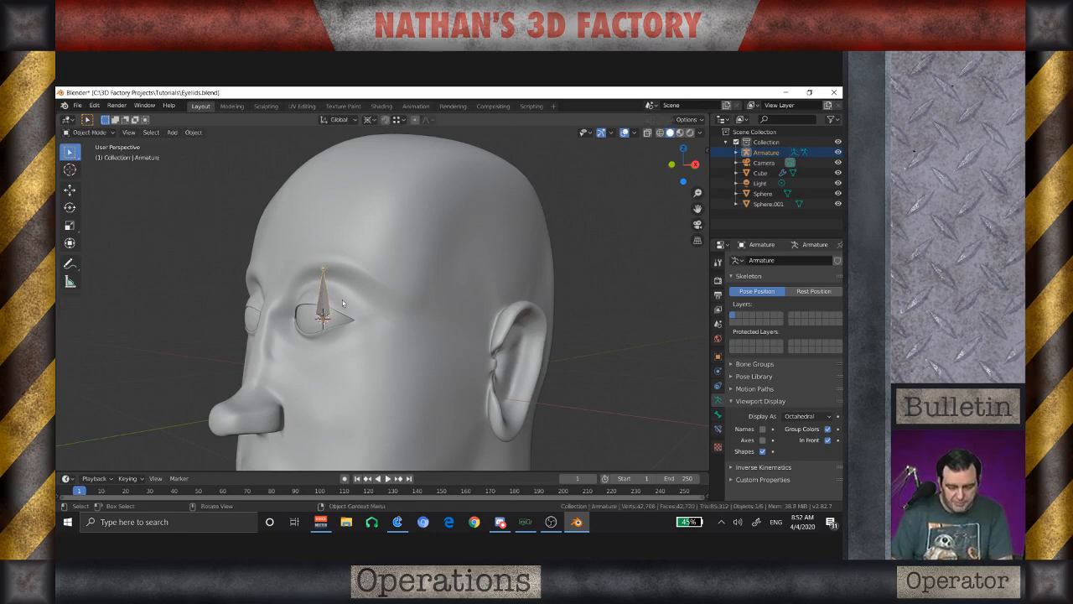
{"action": "left_click", "coordinate": [367, 254]}
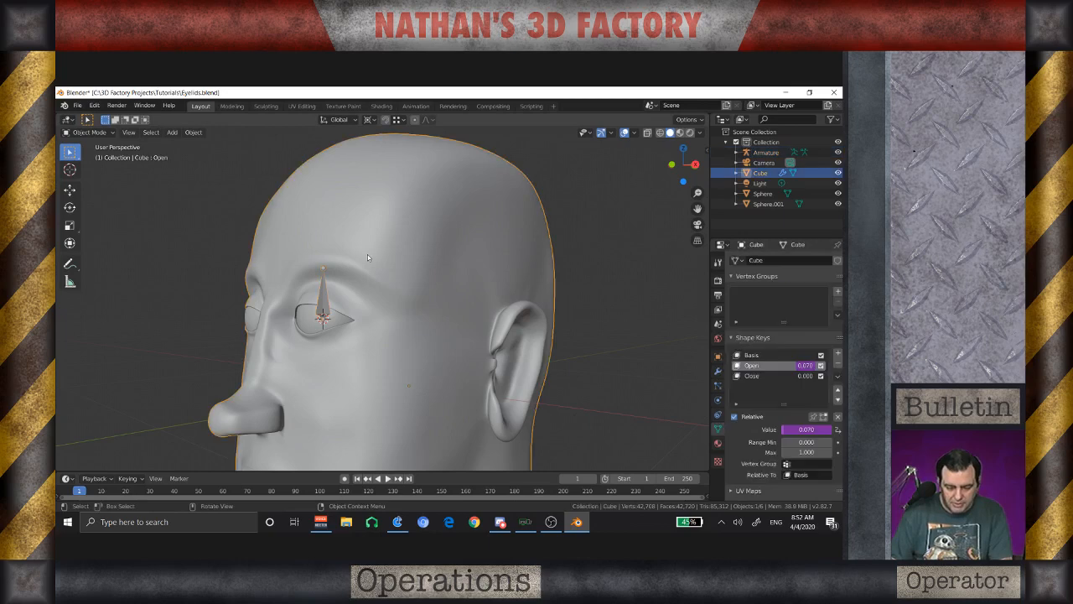